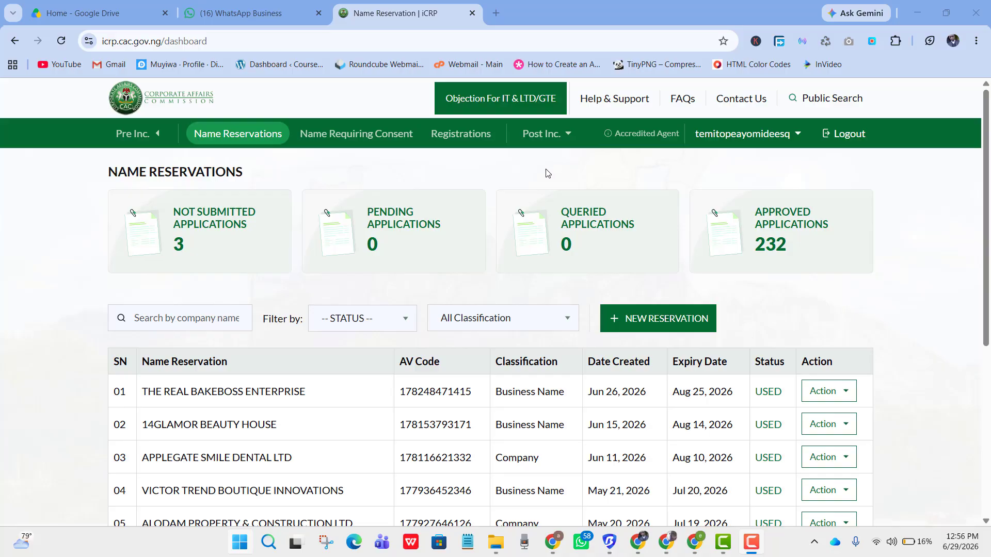
- Open the post-incorporation services for other entities and search for the company "digital quill solutions limited"
{"action": "left_click", "coordinate": [561, 143]}
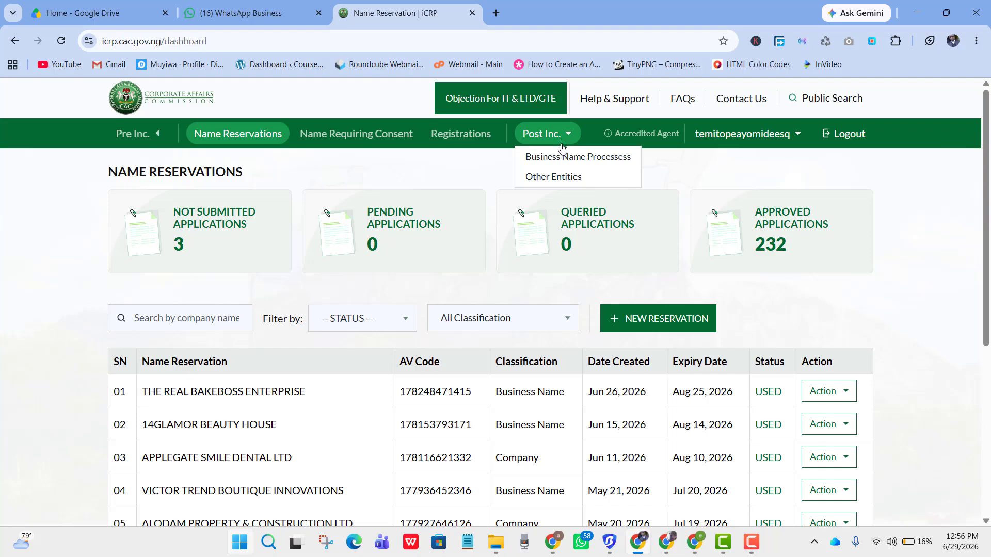
{"action": "left_click", "coordinate": [568, 179]}
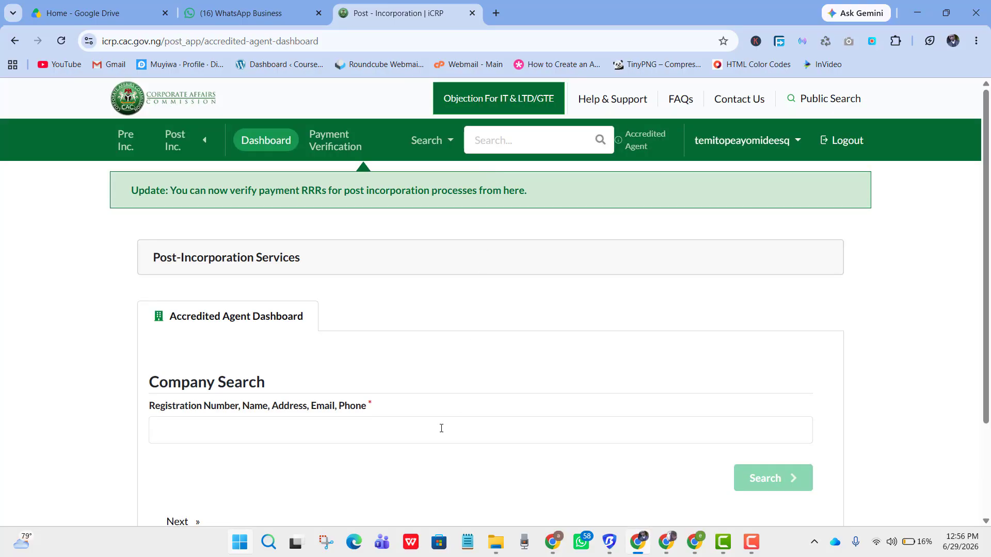
{"action": "left_click", "coordinate": [441, 429]}
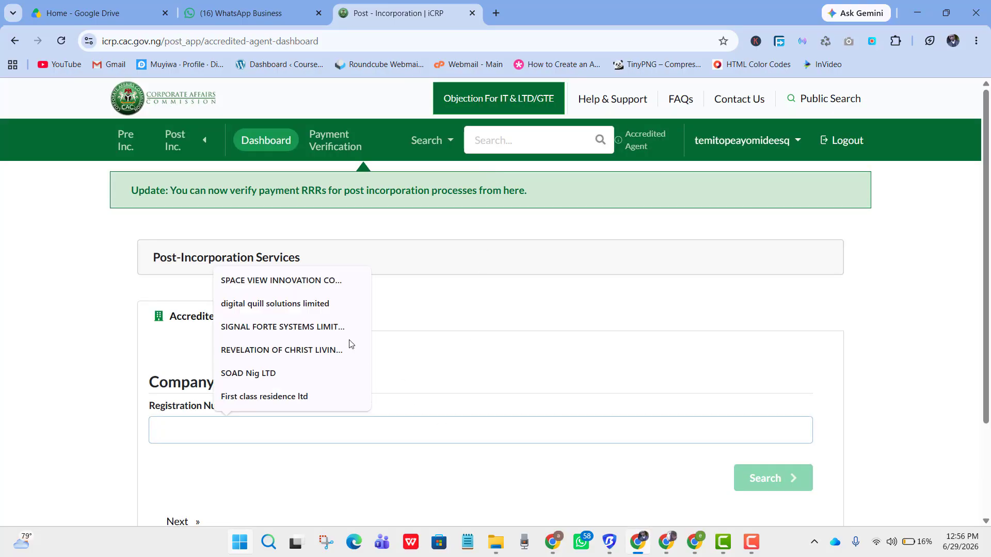
{"action": "left_click", "coordinate": [323, 308]}
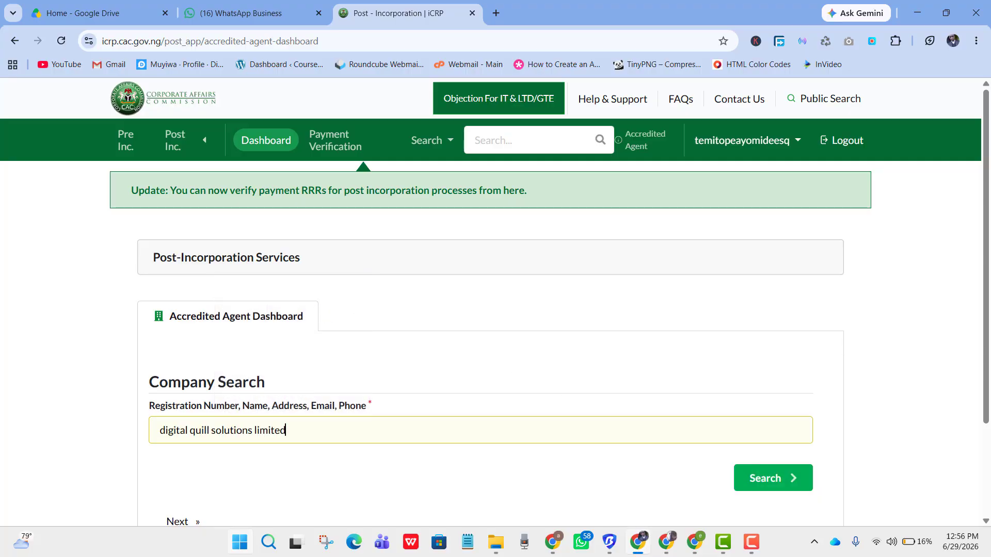
{"action": "left_click_drag", "start_coordinate": [985, 349], "coordinate": [990, 434]}
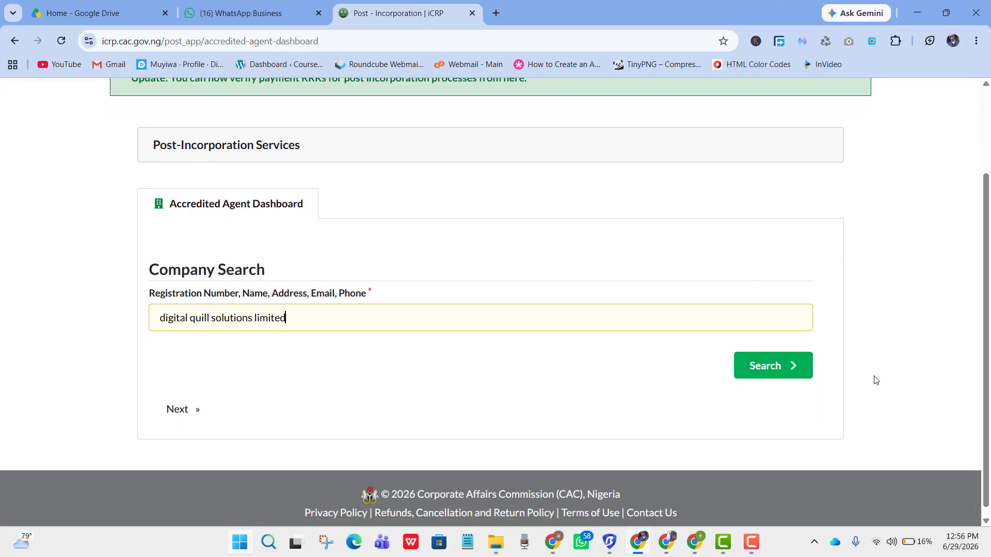
{"action": "left_click", "coordinate": [782, 369]}
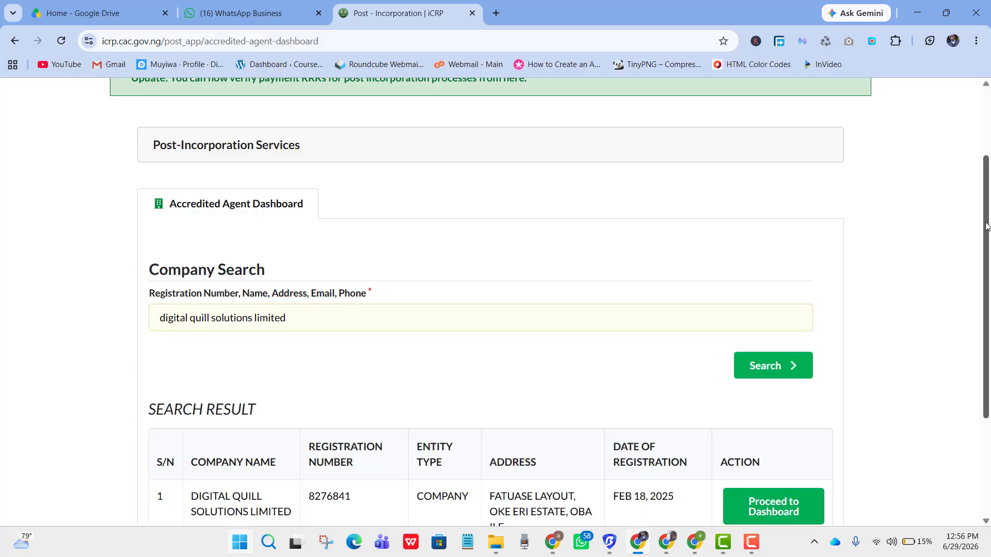
- Proceed to the post-incorporation dashboard of DIGITAL QUILL SOLUTIONS LIMITED from the search result
{"action": "left_click_drag", "start_coordinate": [986, 226], "coordinate": [986, 321]}
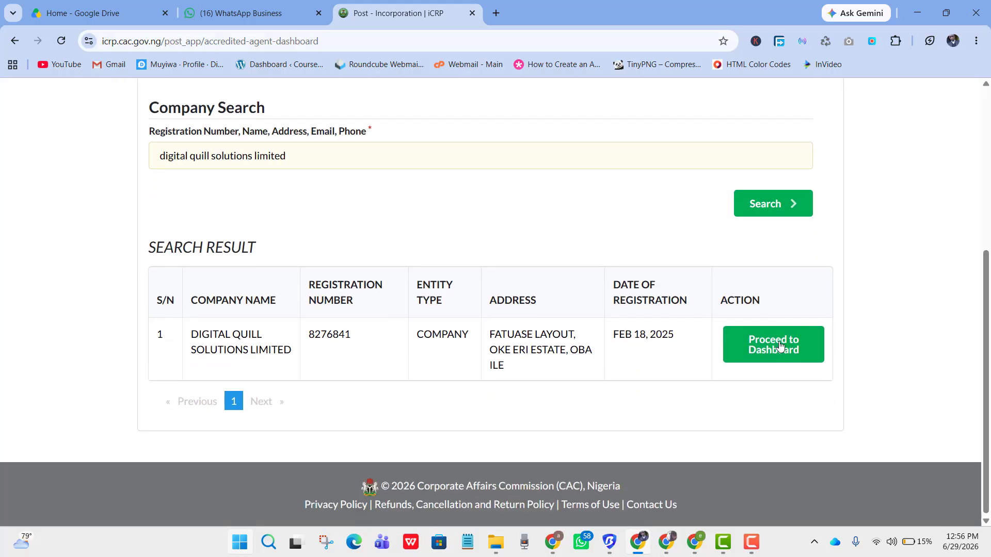
{"action": "left_click", "coordinate": [780, 346]}
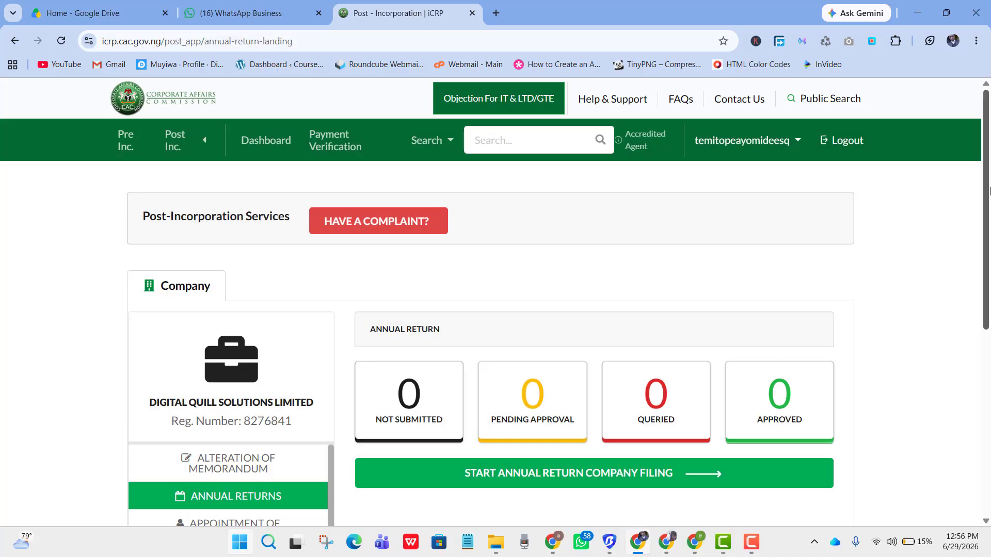
{"action": "left_click_drag", "start_coordinate": [988, 183], "coordinate": [988, 280]}
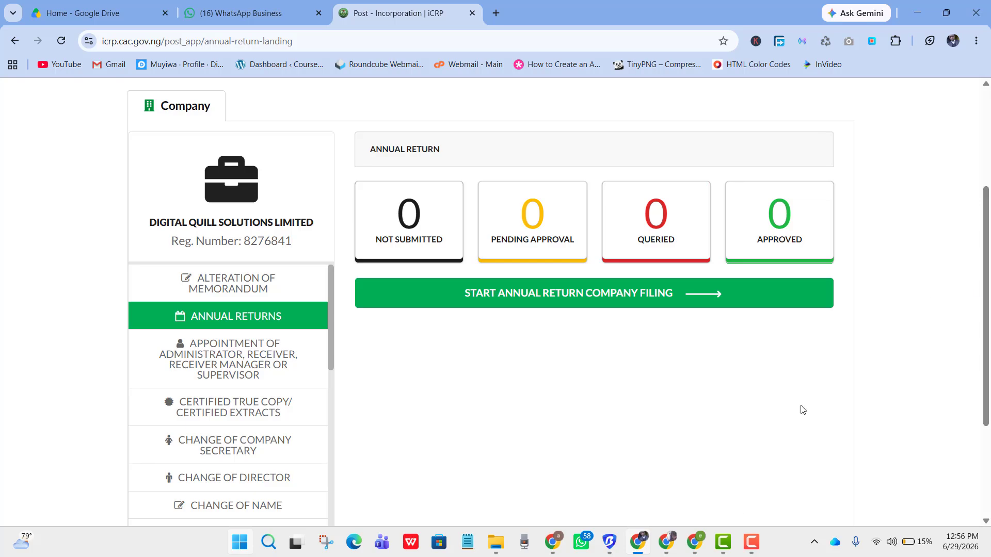
{"action": "left_click", "coordinate": [752, 548]}
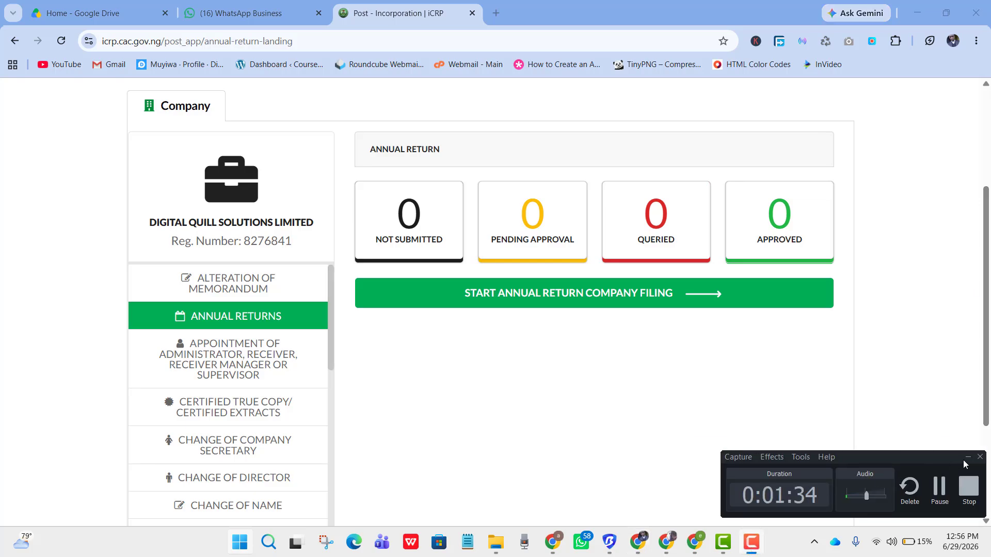
{"action": "left_click", "coordinate": [968, 457]}
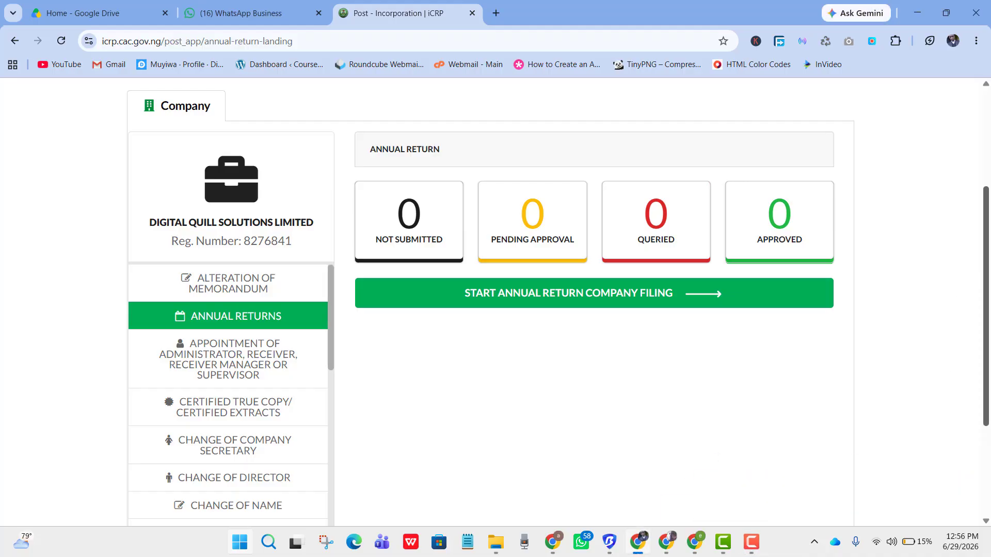
- Open the Increase in Issued Share Capital service for the company
{"action": "scroll", "coordinate": [627, 316], "scroll_direction": "down", "scroll_amount": 2}
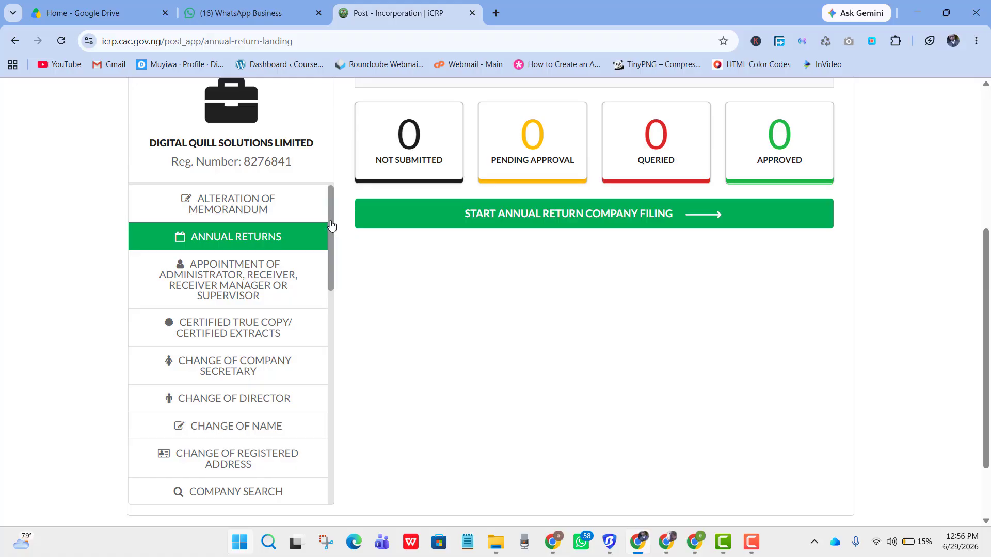
{"action": "mouse_move", "coordinate": [331, 225]}
{"action": "left_mouse_down"}
{"action": "mouse_move", "coordinate": [343, 424]}
{"action": "mouse_move", "coordinate": [343, 226]}
{"action": "left_mouse_up"}
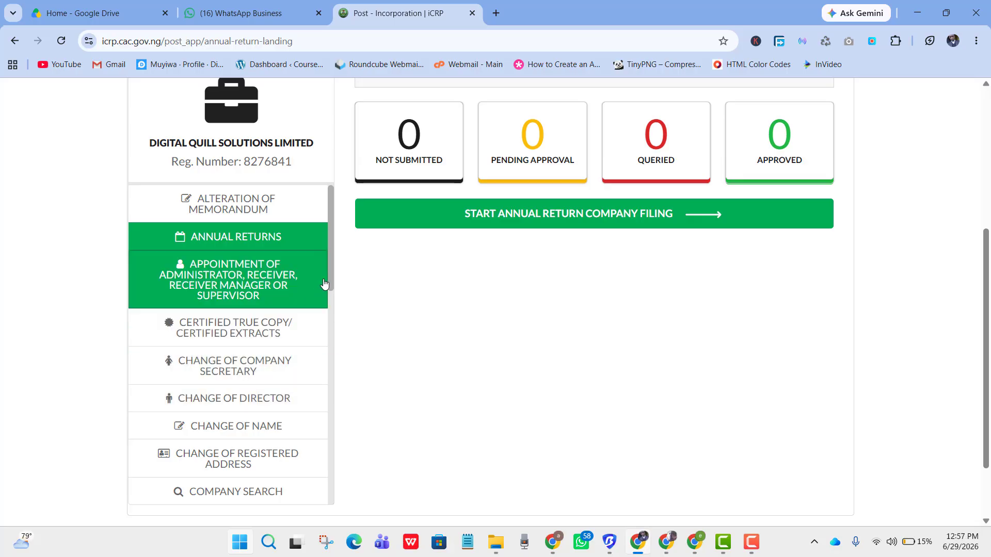
{"action": "left_click_drag", "start_coordinate": [331, 283], "coordinate": [334, 314]}
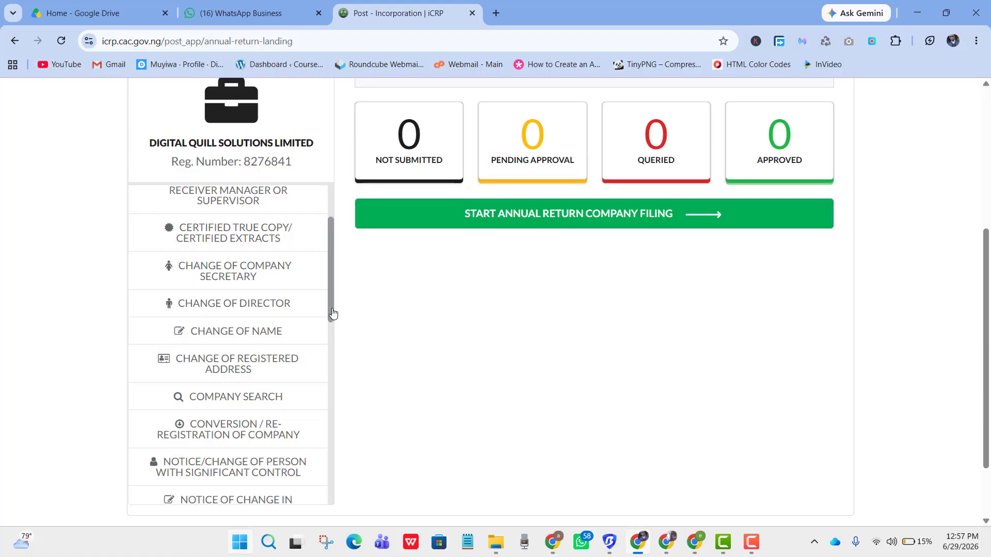
{"action": "left_click_drag", "start_coordinate": [329, 313], "coordinate": [325, 407]}
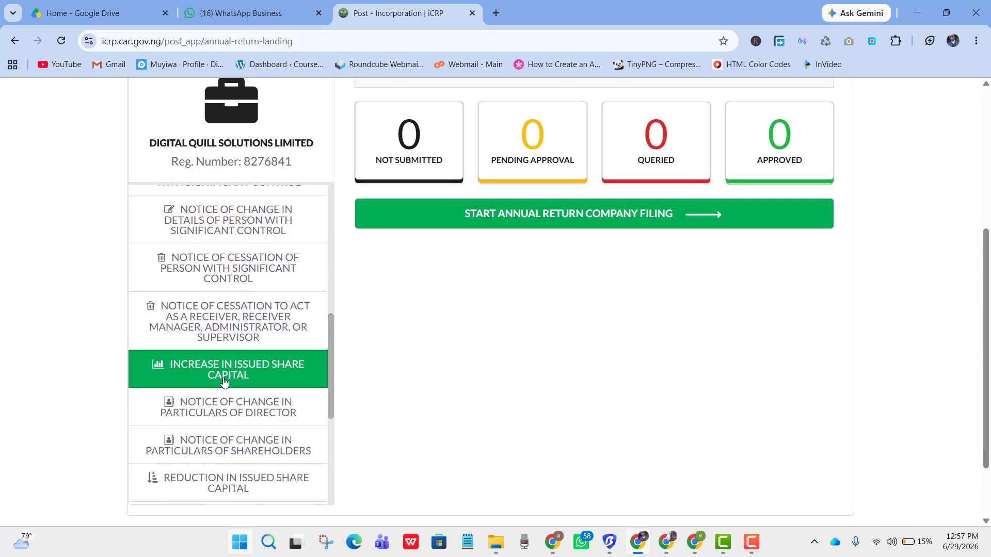
{"action": "left_click", "coordinate": [261, 375]}
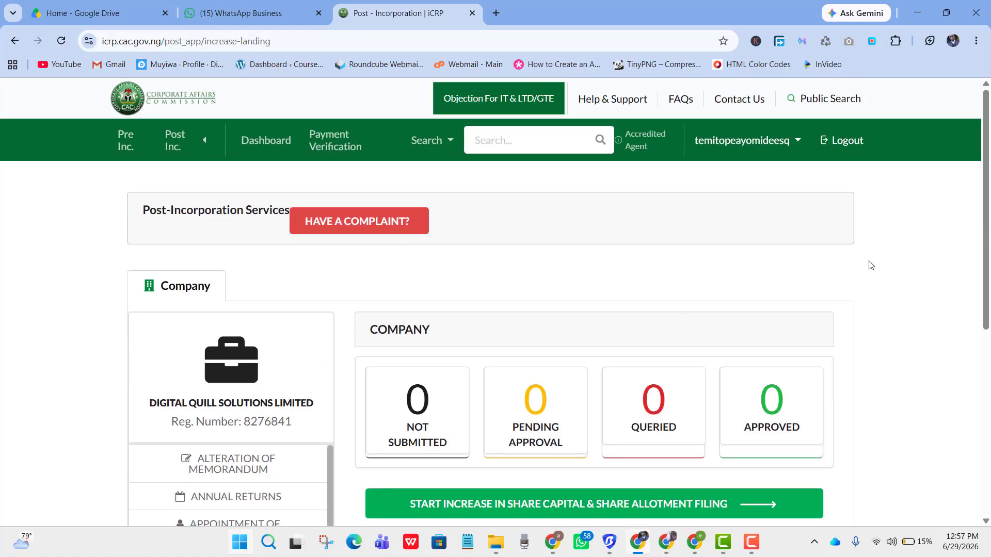
- Start the share capital increase and share allotment filing, accepting the current share details and dismissing the information notice
{"action": "scroll", "coordinate": [987, 191], "scroll_direction": "down", "scroll_amount": 3}
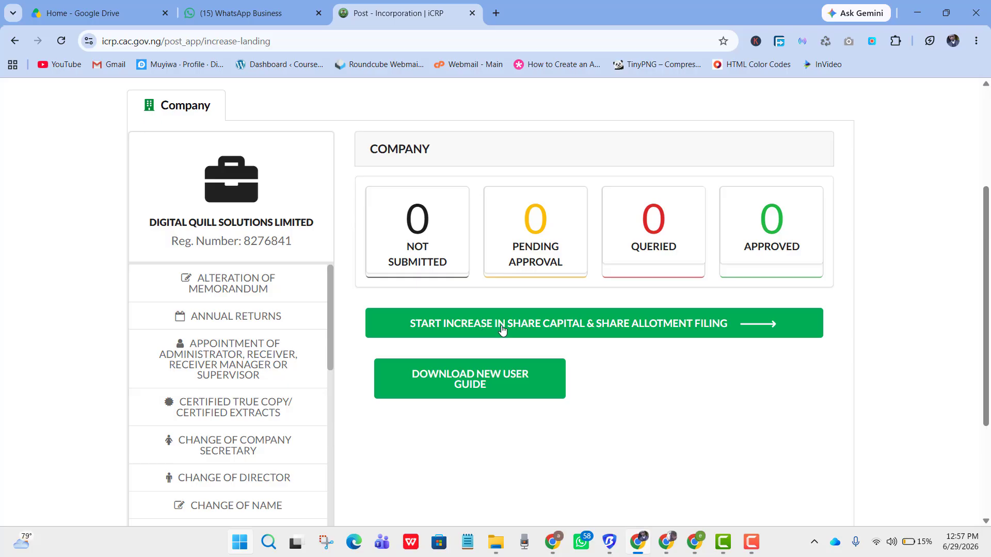
{"action": "left_click", "coordinate": [640, 332]}
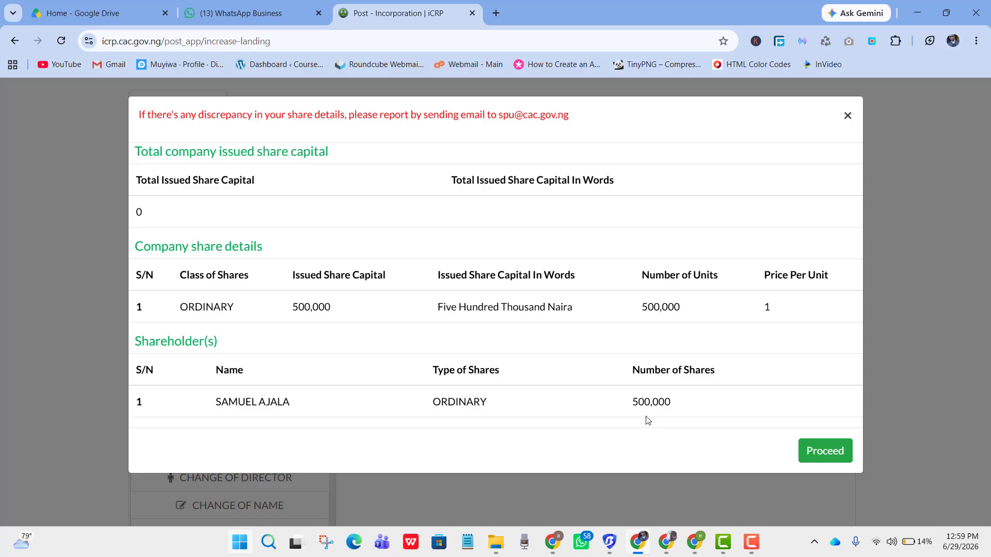
{"action": "left_click", "coordinate": [817, 455]}
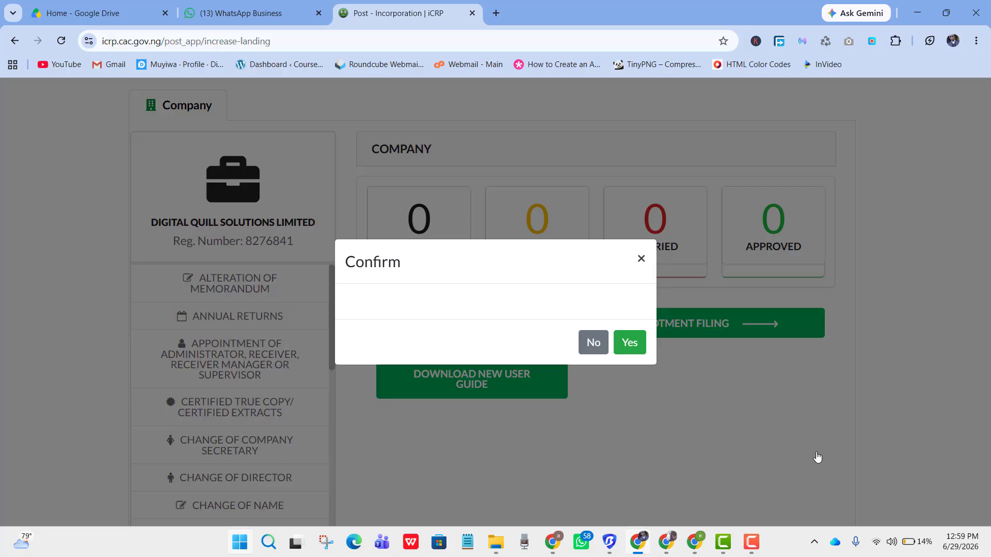
{"action": "left_click", "coordinate": [639, 344]}
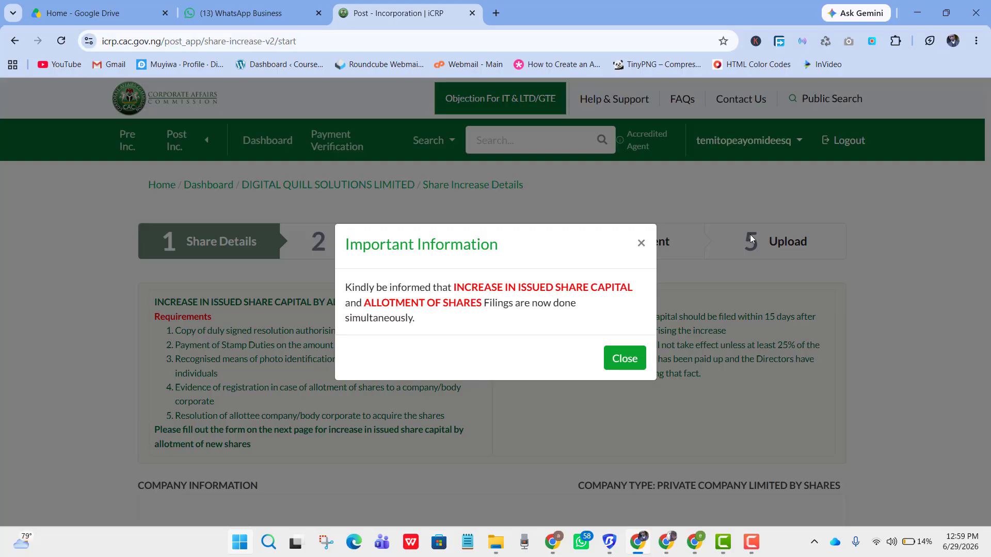
{"action": "left_click", "coordinate": [635, 364]}
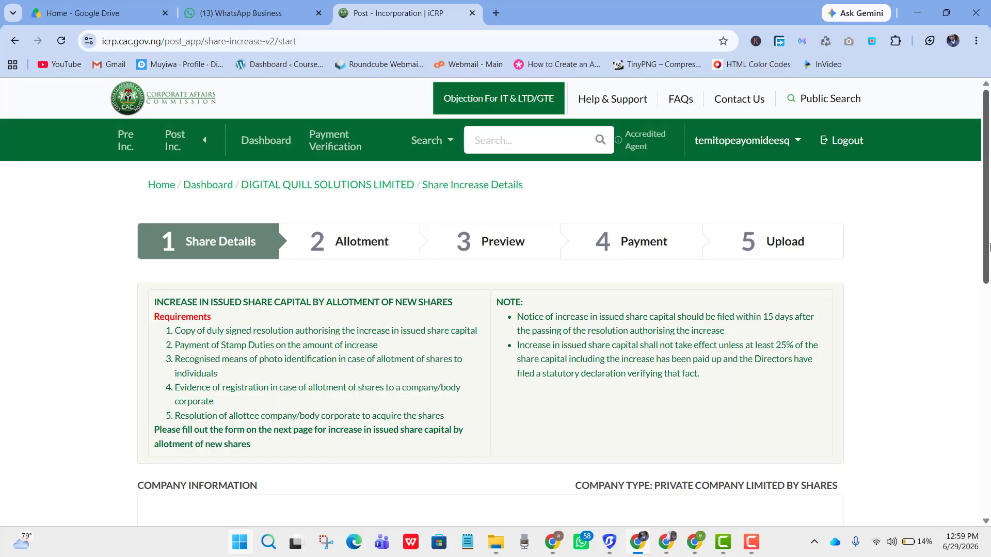
{"action": "left_click_drag", "start_coordinate": [989, 246], "coordinate": [989, 407]}
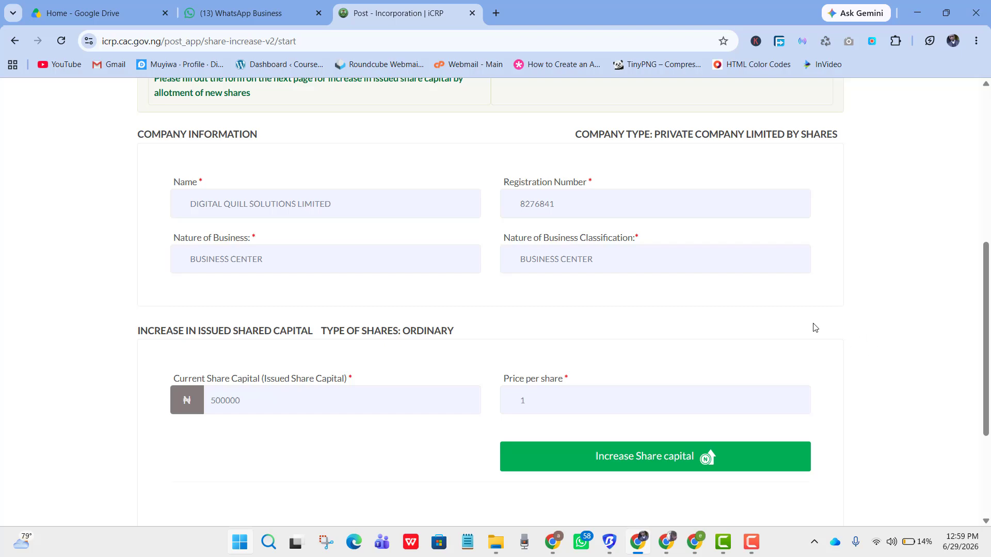
{"action": "left_click", "coordinate": [759, 545]}
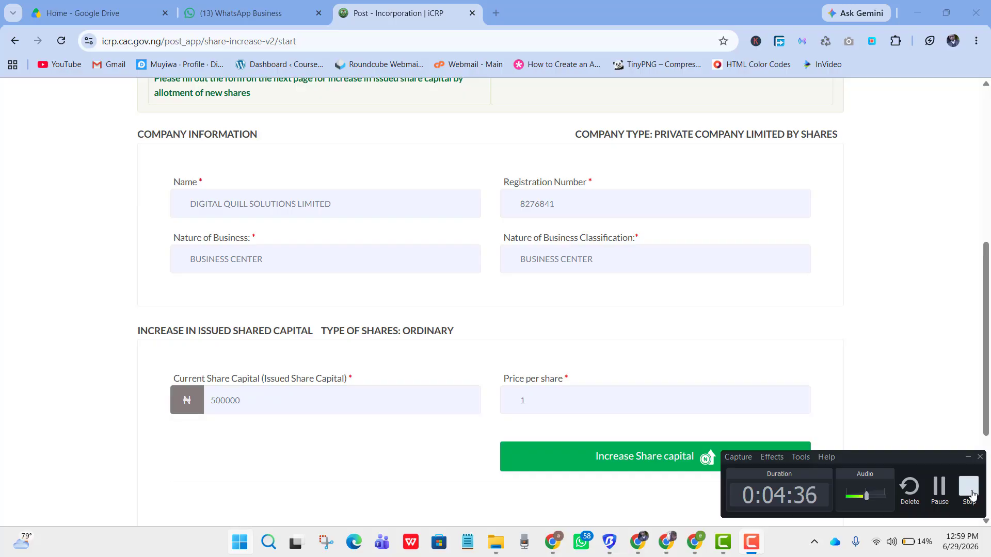
{"action": "left_click", "coordinate": [967, 457]}
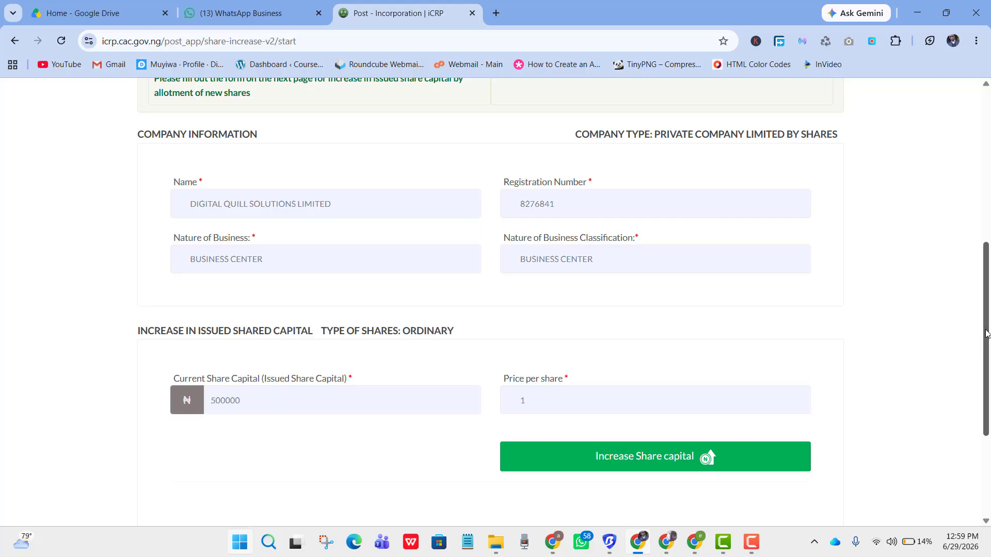
- Open the share increase details form for the ordinary shares and set the new share increase to 500000
{"action": "scroll", "coordinate": [986, 338], "scroll_direction": "down", "scroll_amount": 1}
{"action": "scroll", "coordinate": [986, 345], "scroll_direction": "up", "scroll_amount": 1}
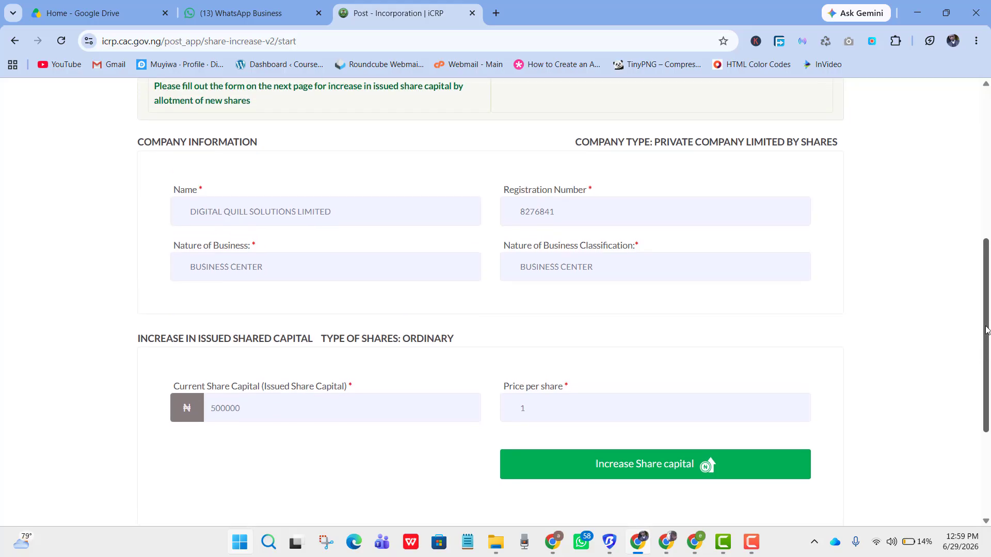
{"action": "scroll", "coordinate": [985, 351], "scroll_direction": "down", "scroll_amount": 4}
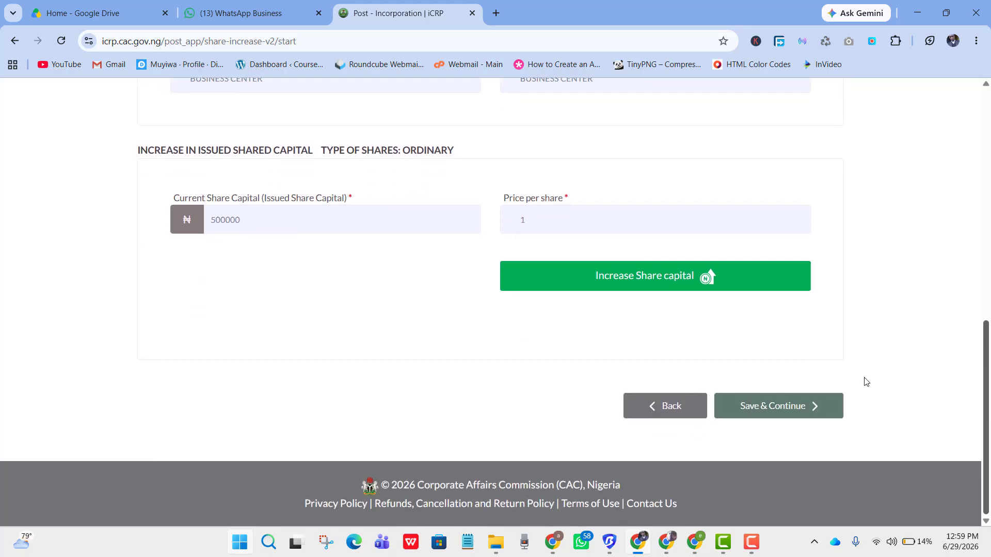
{"action": "left_click", "coordinate": [642, 285]}
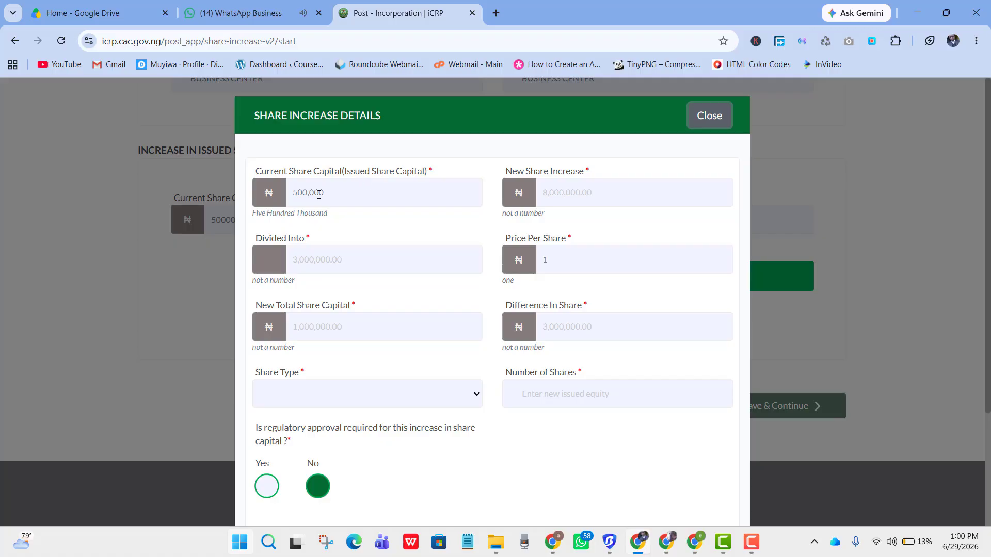
{"action": "left_click", "coordinate": [571, 189]}
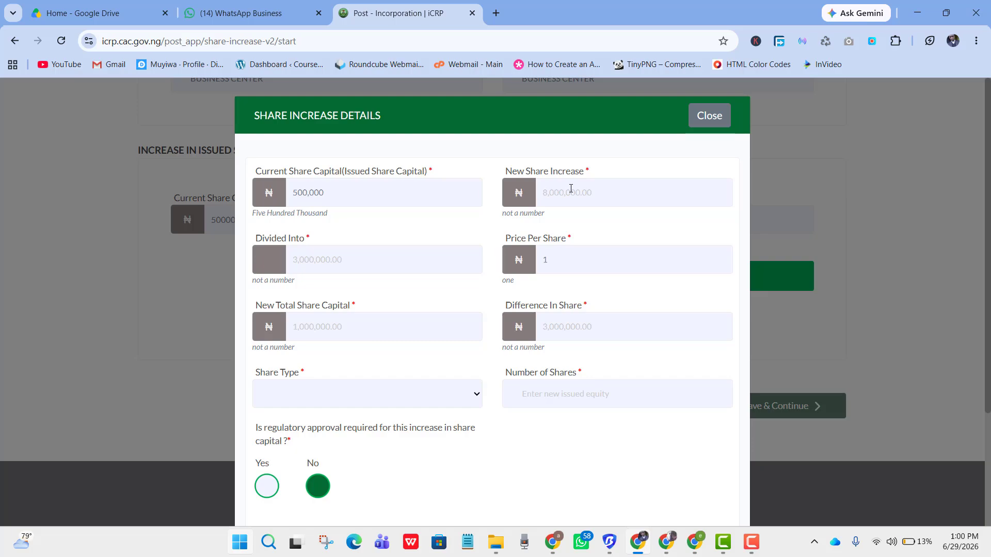
{"action": "type", "text": "1"}
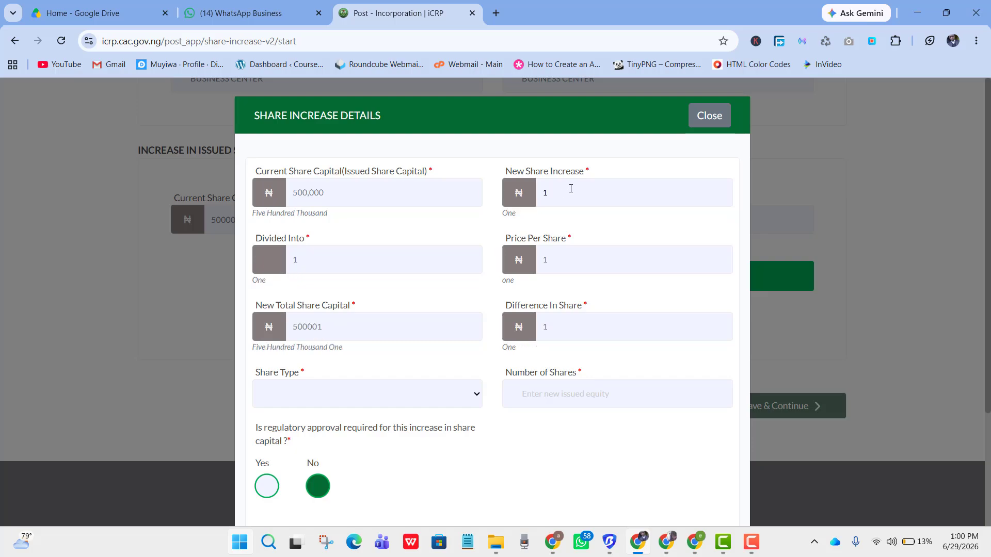
{"action": "key", "text": "BackSpace"}
{"action": "type", "text": "500"}
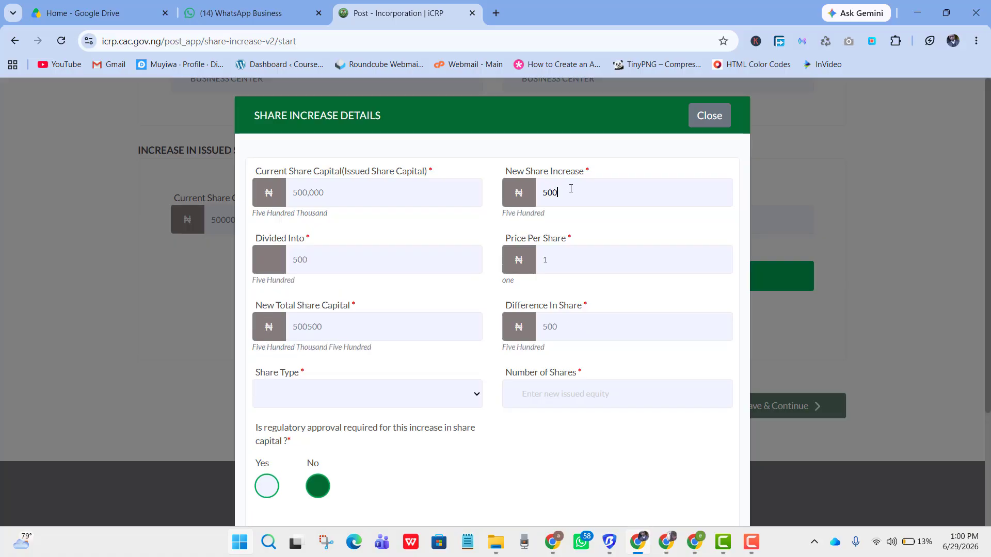
{"action": "type", "text": "000"}
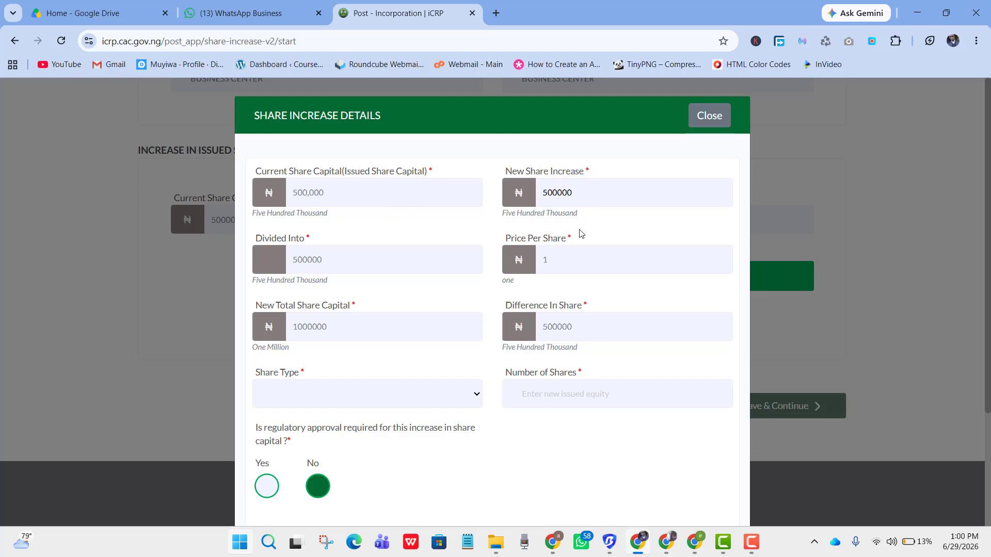
- Set the share type to Ordinary and the number of shares to 500000
{"action": "left_click", "coordinate": [454, 396]}
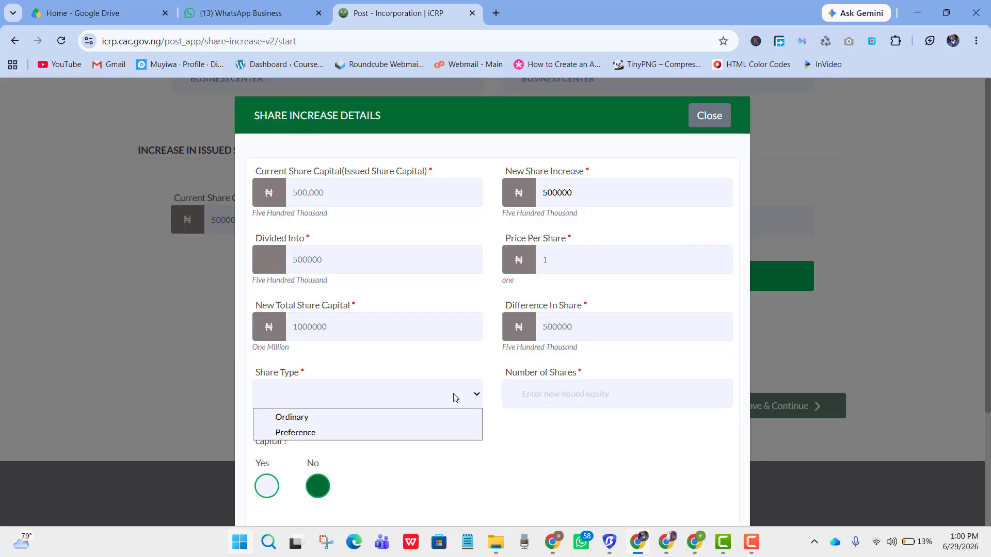
{"action": "left_click", "coordinate": [374, 422]}
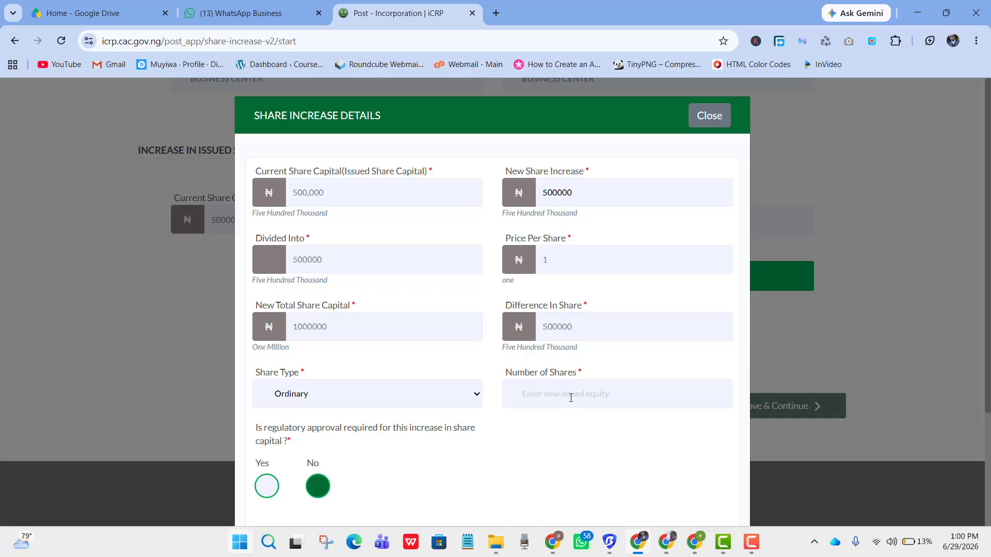
{"action": "type", "text": "500000"}
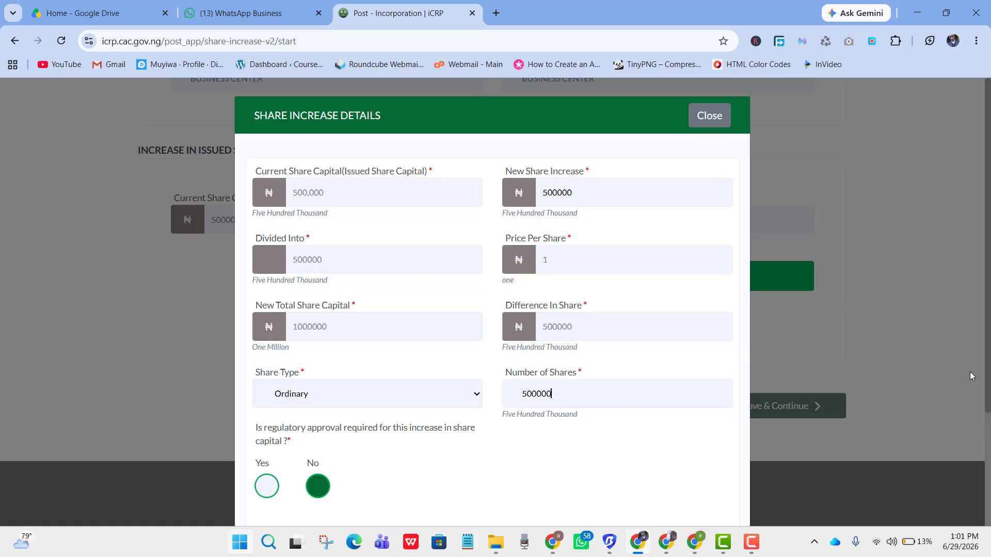
{"action": "right_click", "coordinate": [986, 392]}
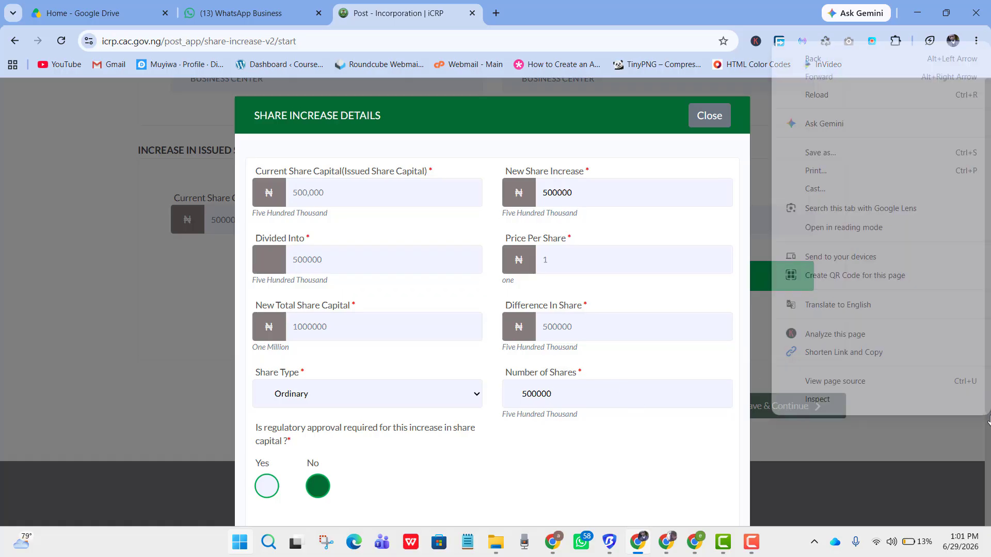
- Add the ordinary share entry to the share type table and save the share increase details
{"action": "key", "text": "Escape"}
{"action": "triple_click", "coordinate": [952, 402]}
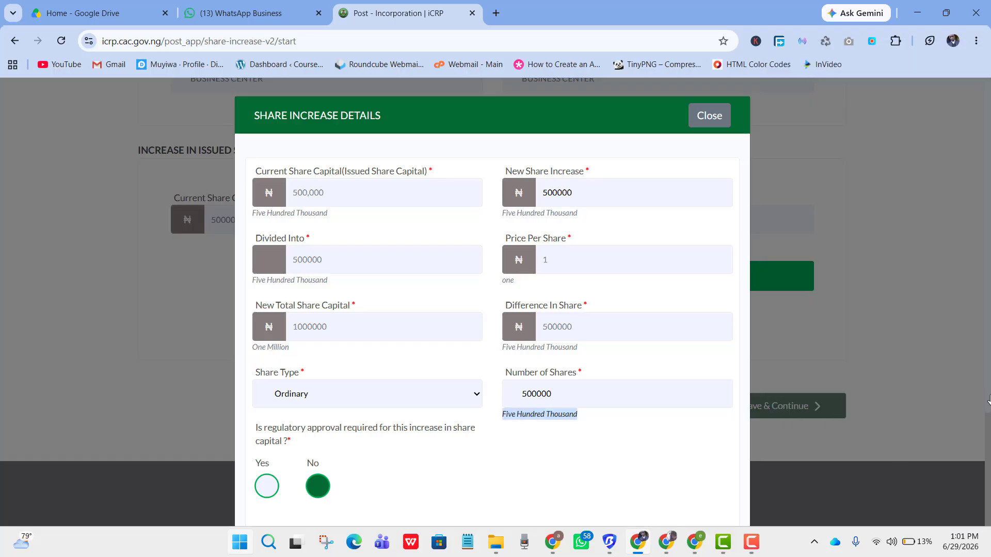
{"action": "scroll", "coordinate": [987, 477], "scroll_direction": "down", "scroll_amount": 2}
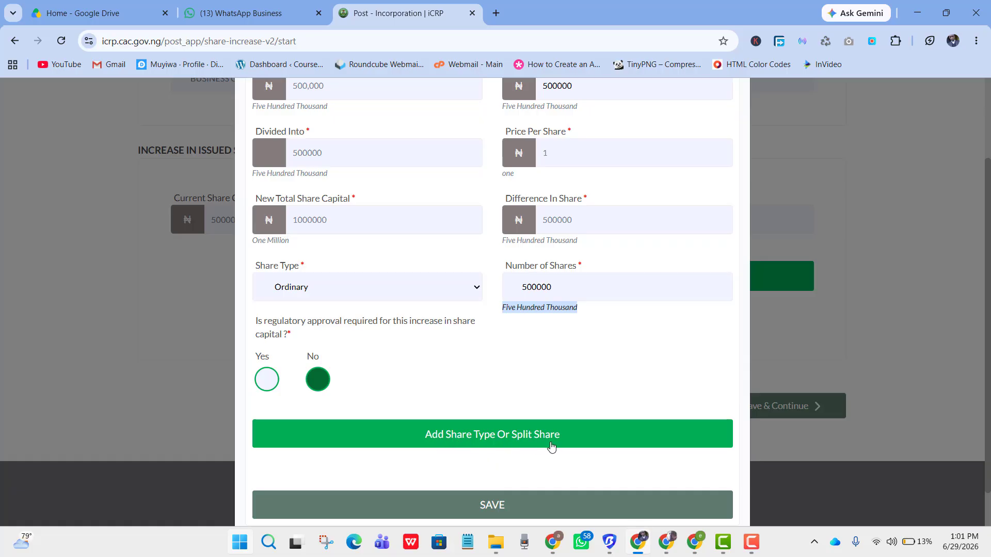
{"action": "left_click", "coordinate": [751, 548]}
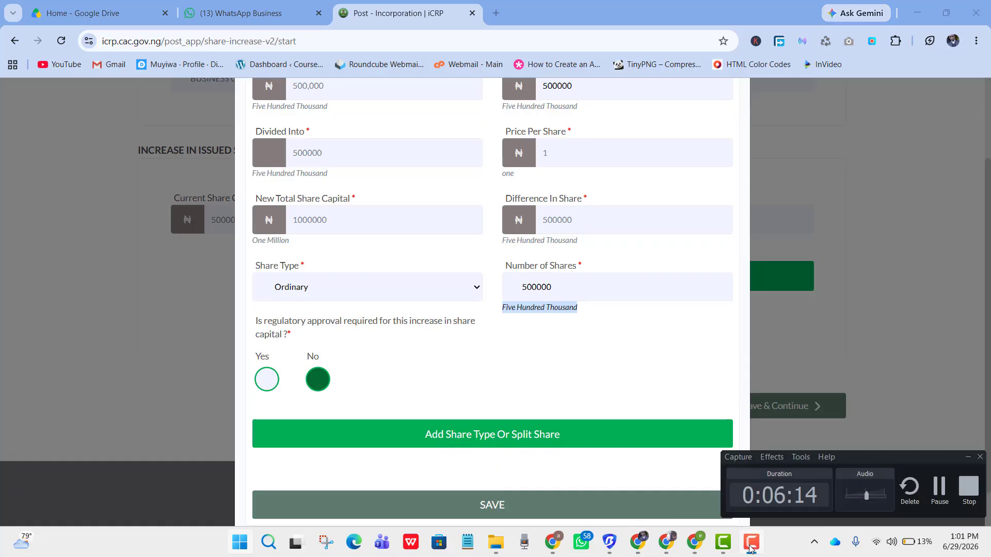
{"action": "left_click", "coordinate": [752, 548]}
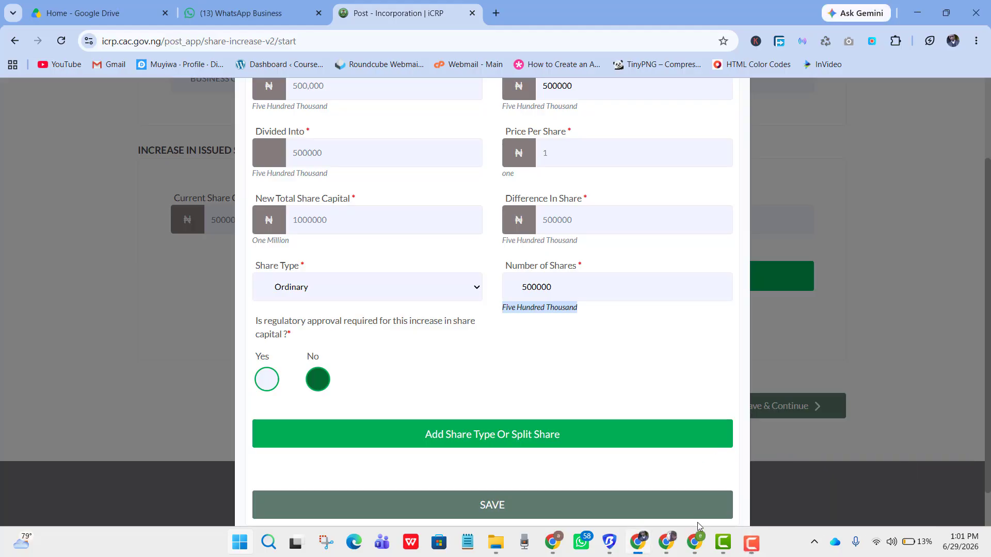
{"action": "left_click", "coordinate": [584, 445]}
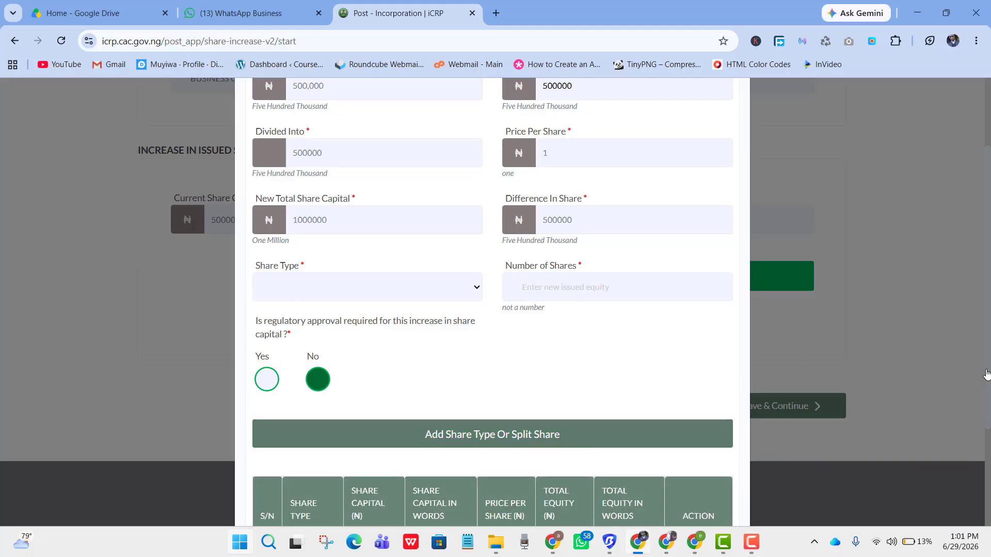
{"action": "scroll", "coordinate": [989, 418], "scroll_direction": "down", "scroll_amount": 1}
{"action": "scroll", "coordinate": [988, 418], "scroll_direction": "down", "scroll_amount": 2}
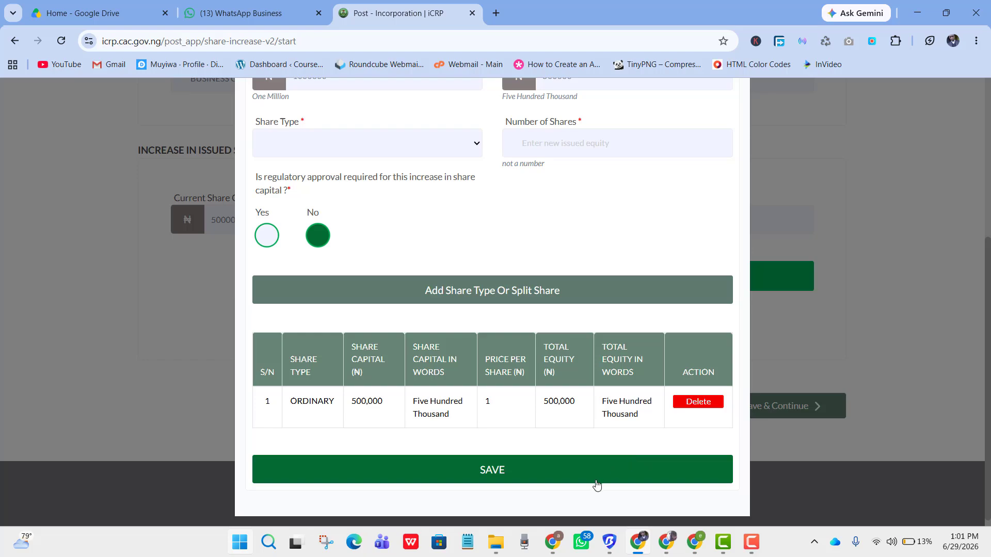
{"action": "left_click", "coordinate": [535, 476]}
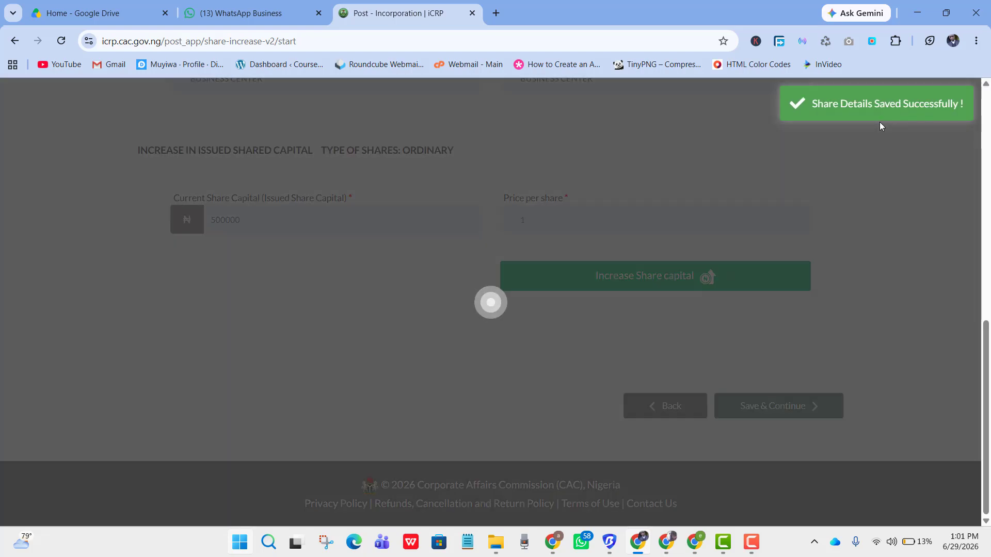
- Set the date of resolution to 2026-06-26, then save the share details and continue to the allotment stage
{"action": "scroll", "coordinate": [794, 256], "scroll_direction": "down", "scroll_amount": 1}
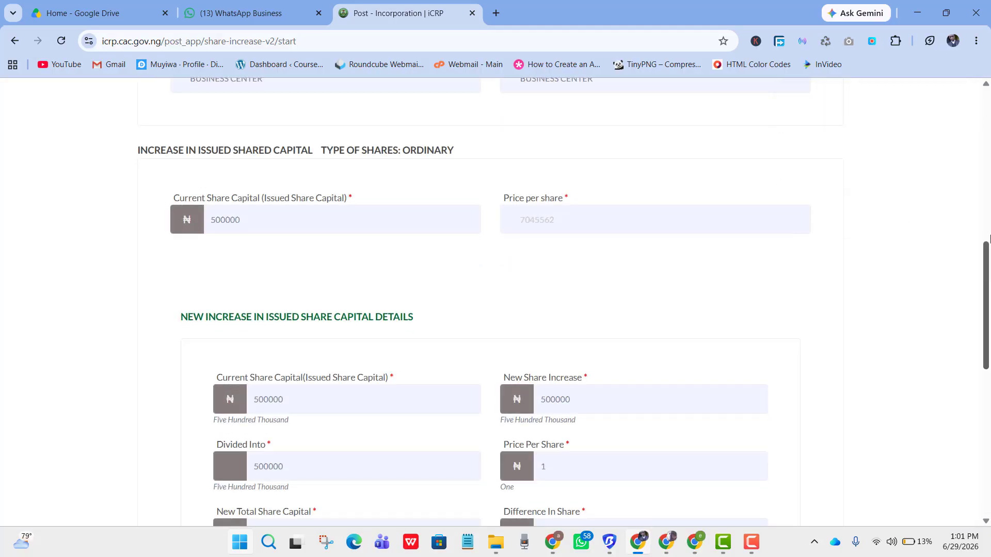
{"action": "scroll", "coordinate": [989, 229], "scroll_direction": "down", "scroll_amount": 6}
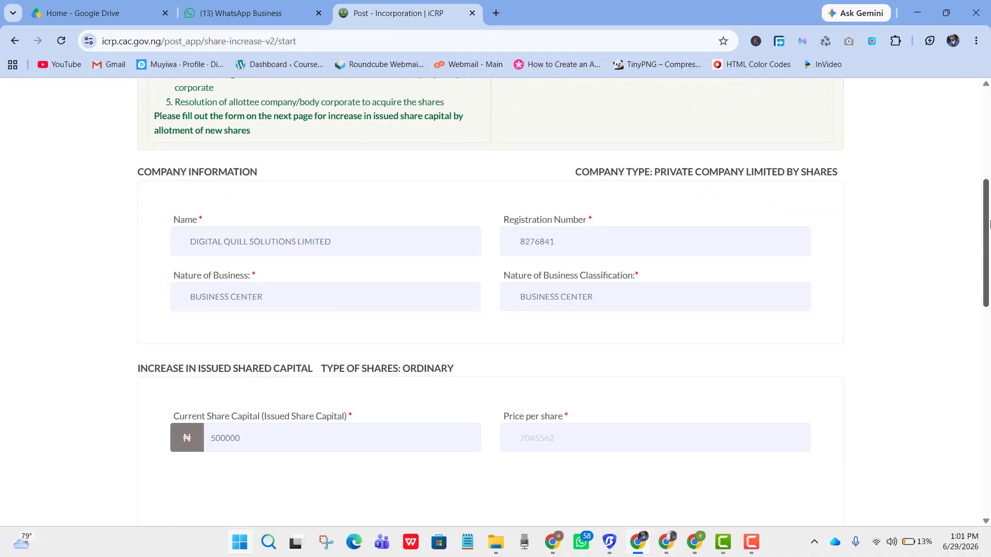
{"action": "scroll", "coordinate": [989, 224], "scroll_direction": "down", "scroll_amount": 6}
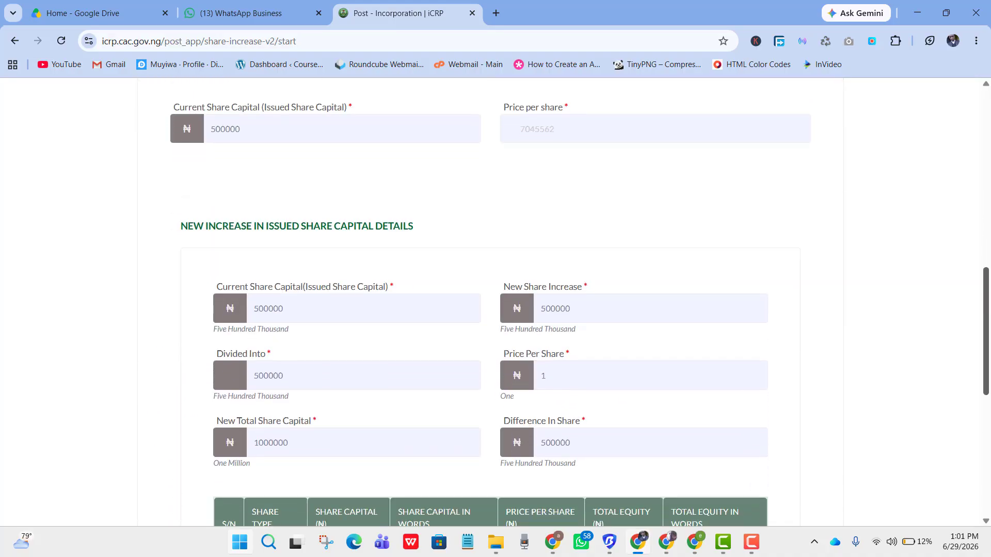
{"action": "scroll", "coordinate": [988, 384], "scroll_direction": "down", "scroll_amount": 5}
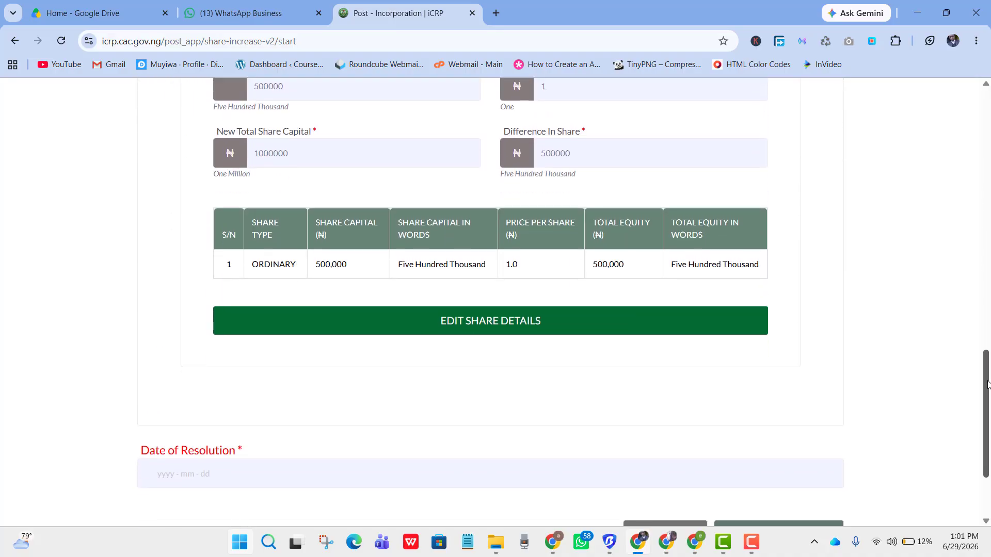
{"action": "scroll", "coordinate": [989, 385], "scroll_direction": "down", "scroll_amount": 2}
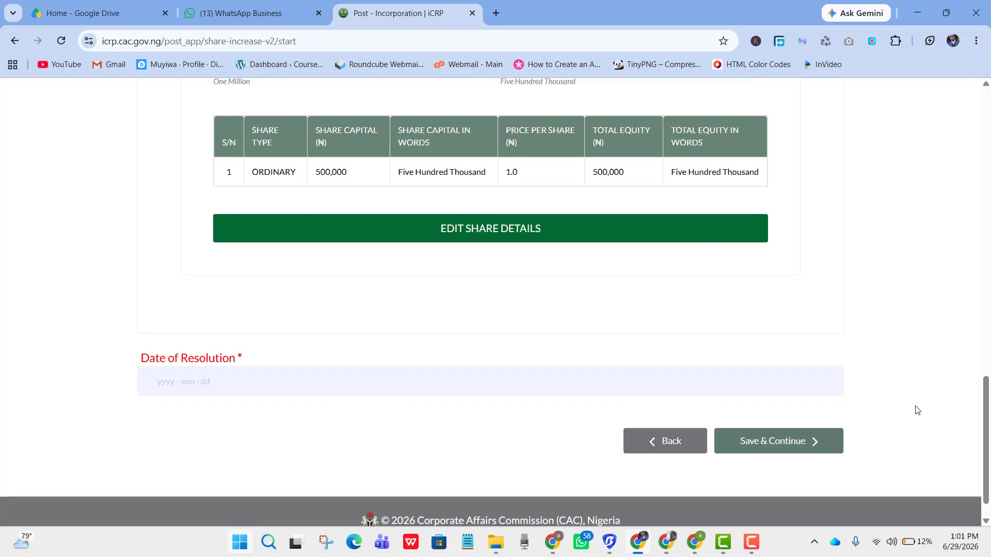
{"action": "left_click", "coordinate": [209, 379]}
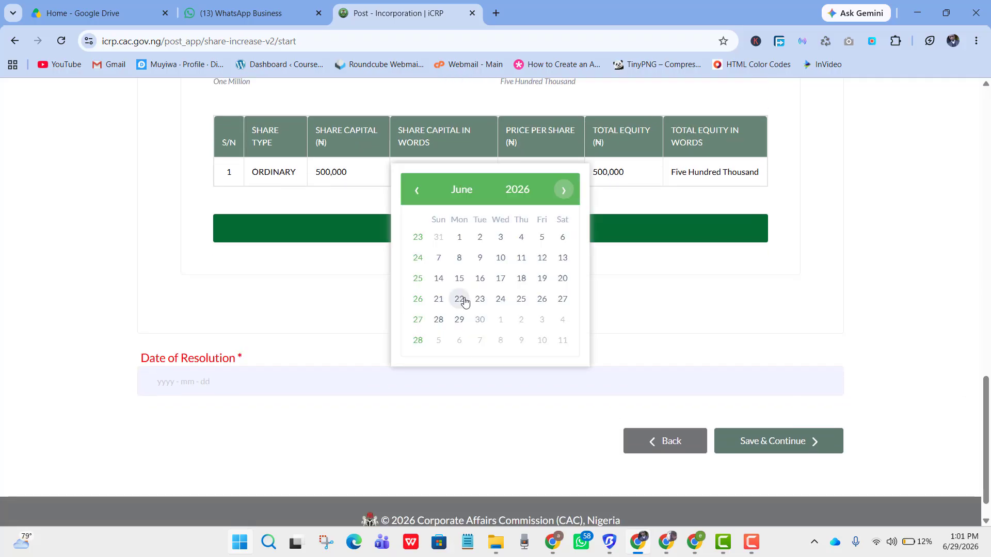
{"action": "left_click", "coordinate": [541, 299]}
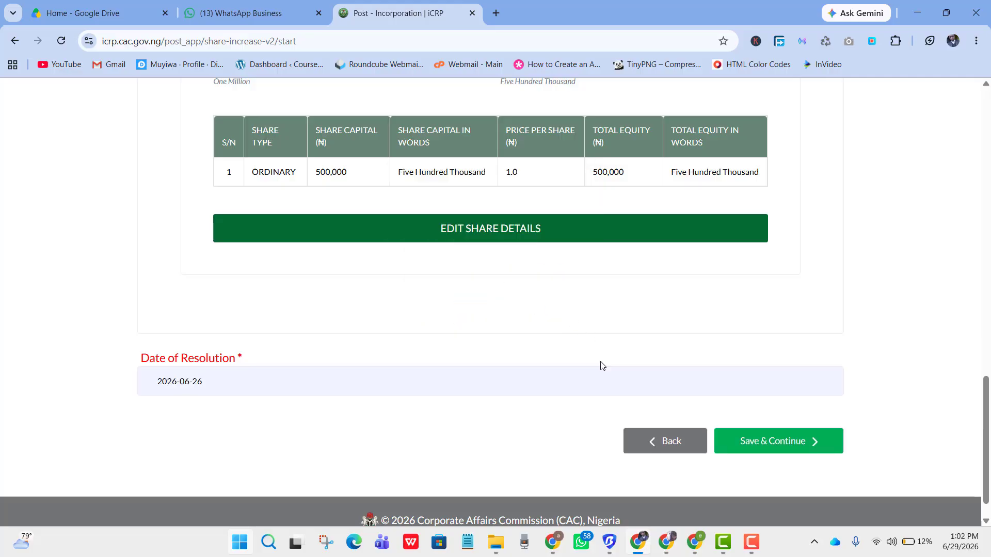
{"action": "left_click", "coordinate": [782, 442]}
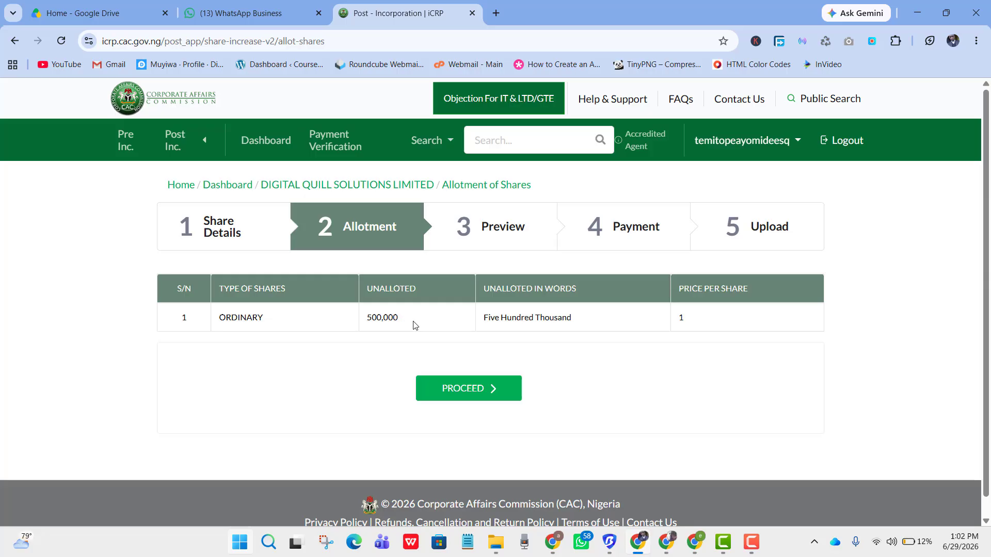
- Proceed with the allotment of the ordinary shares and look over the shareholder list and company affiliate fields
{"action": "left_click", "coordinate": [481, 388]}
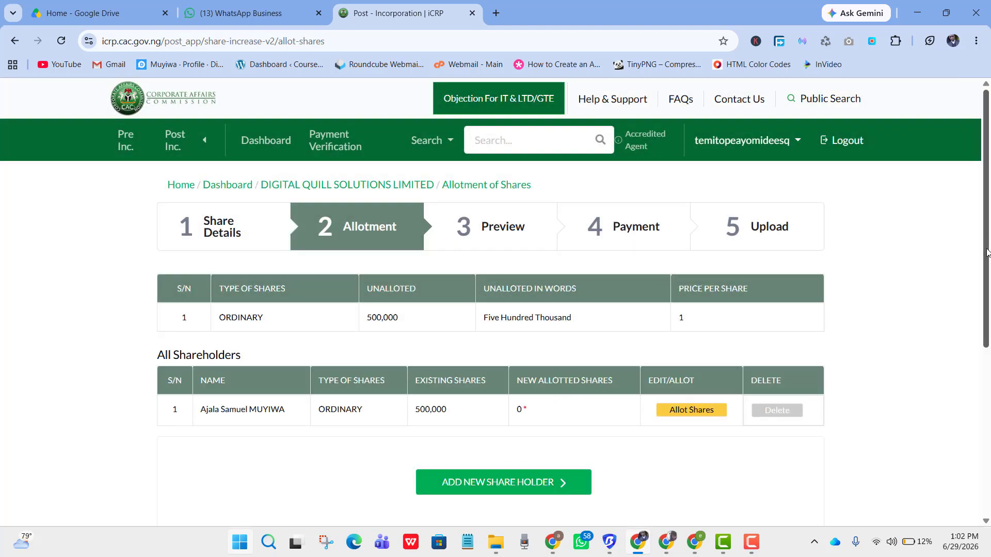
{"action": "scroll", "coordinate": [987, 267], "scroll_direction": "down", "scroll_amount": 1}
{"action": "left_click_drag", "start_coordinate": [986, 267], "coordinate": [757, 284]}
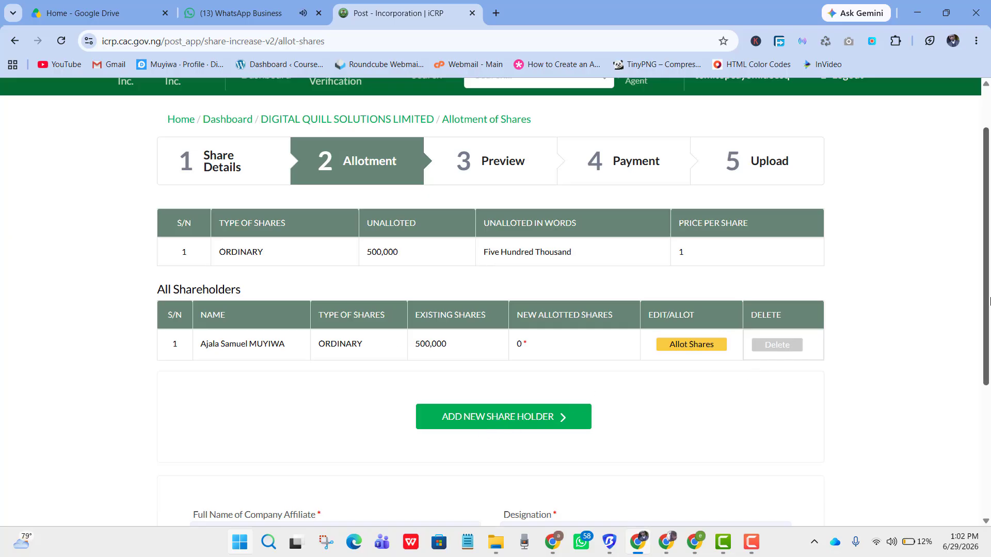
{"action": "right_click", "coordinate": [990, 325]}
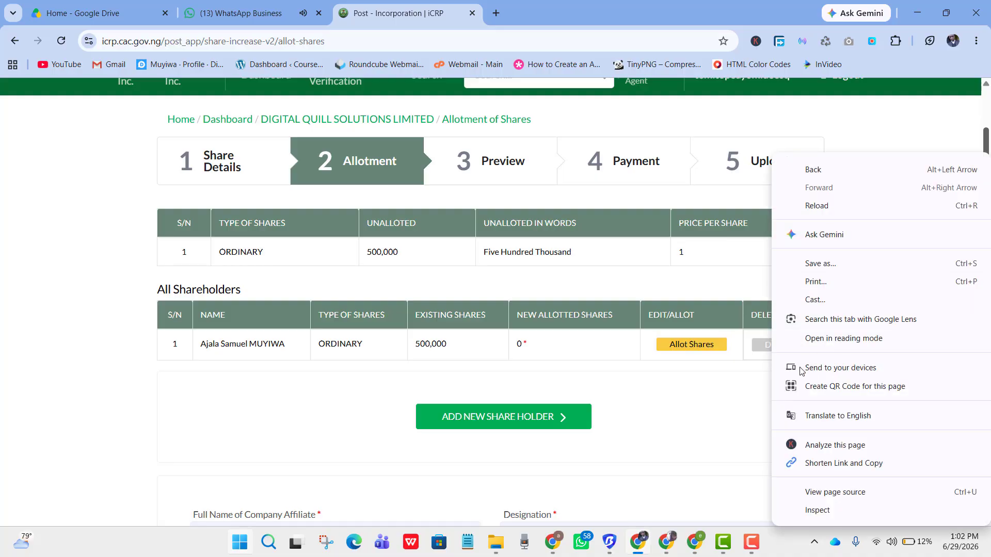
{"action": "left_click", "coordinate": [730, 411]}
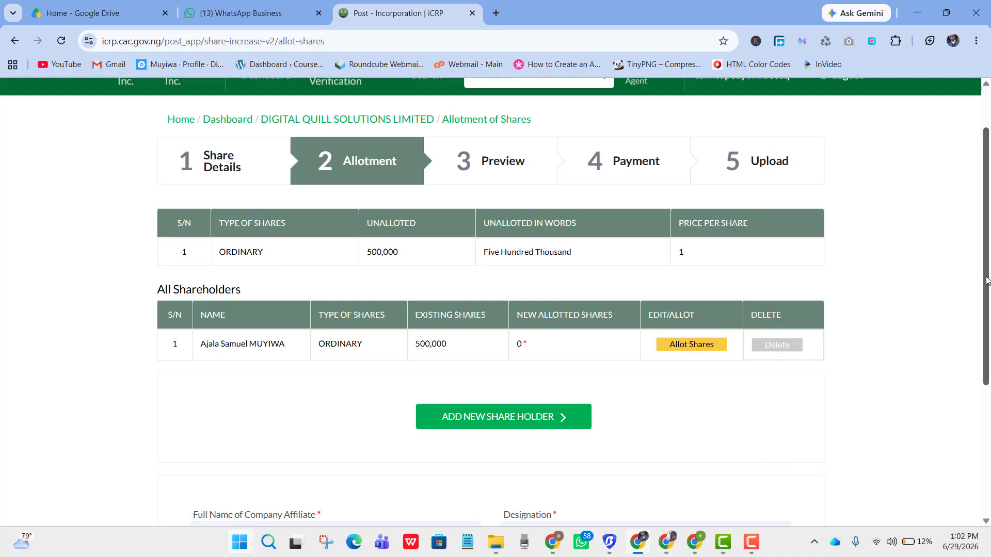
{"action": "left_click_drag", "start_coordinate": [986, 280], "coordinate": [988, 362]}
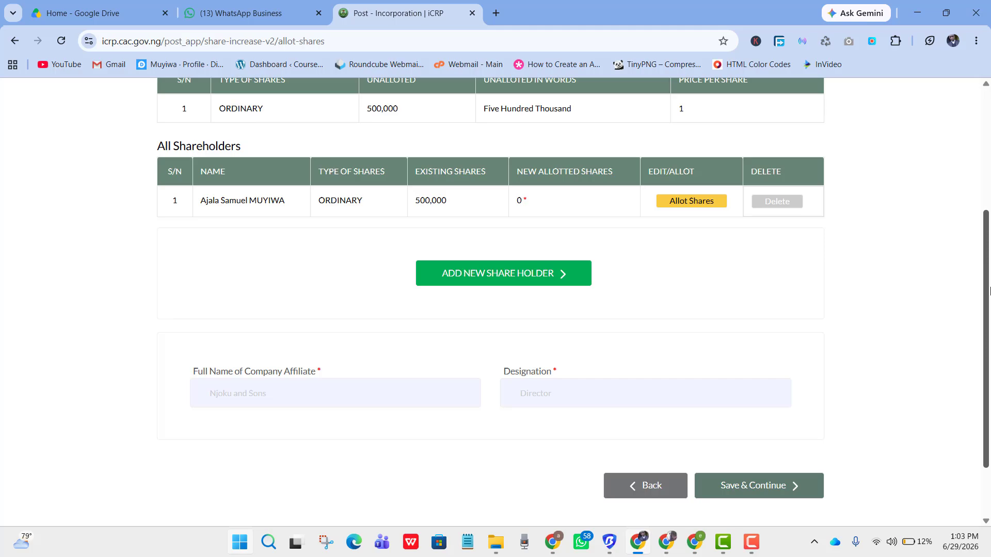
{"action": "scroll", "coordinate": [988, 292], "scroll_direction": "up", "scroll_amount": 1}
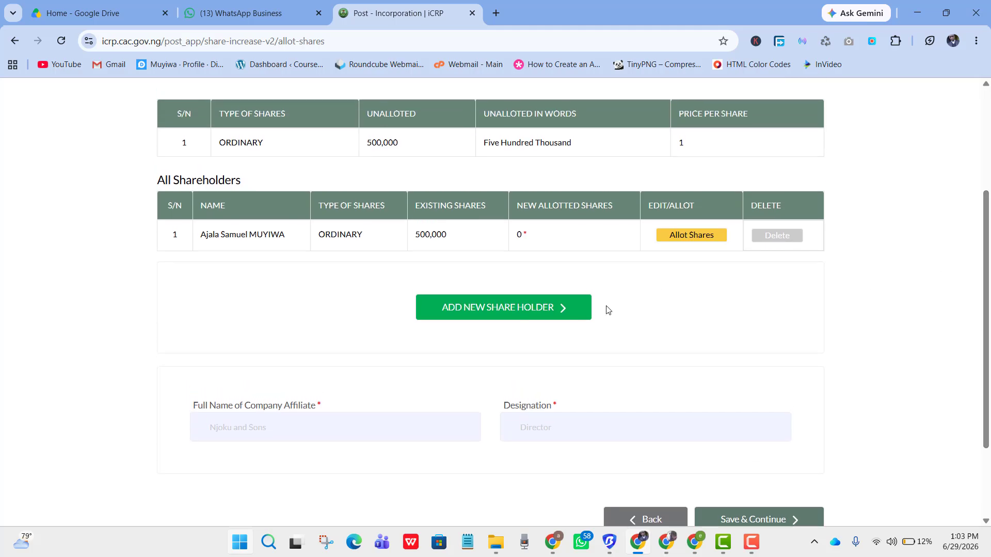
- Examine the personal, address and share fields of the new shareholder form and close it without adding a shareholder
{"action": "left_click", "coordinate": [511, 313]}
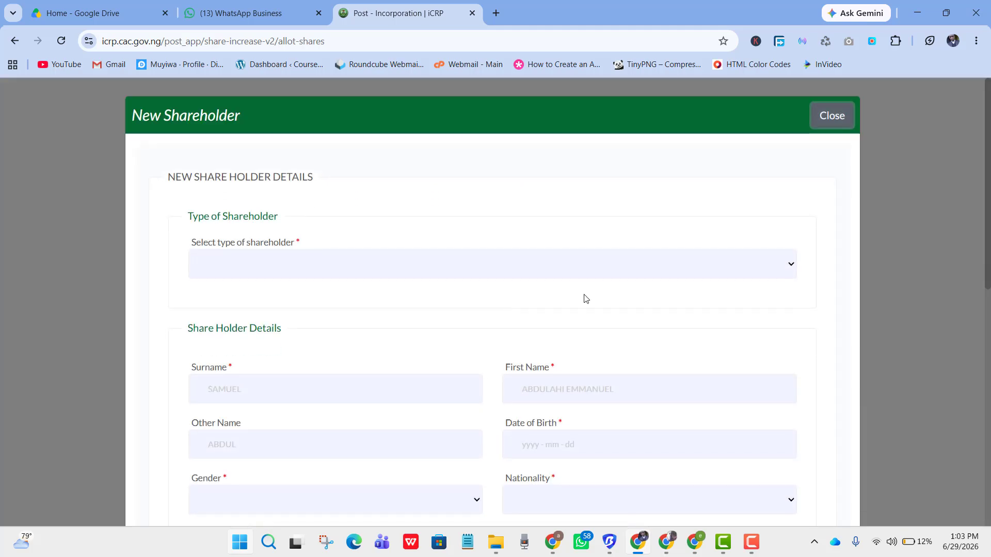
{"action": "scroll", "coordinate": [973, 177], "scroll_direction": "down", "scroll_amount": 5}
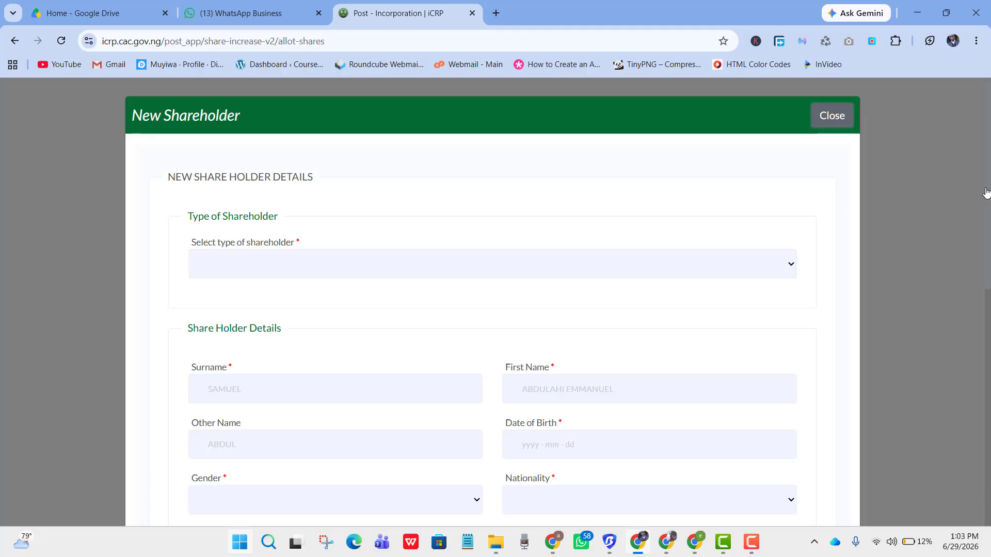
{"action": "scroll", "coordinate": [987, 192], "scroll_direction": "down", "scroll_amount": 8}
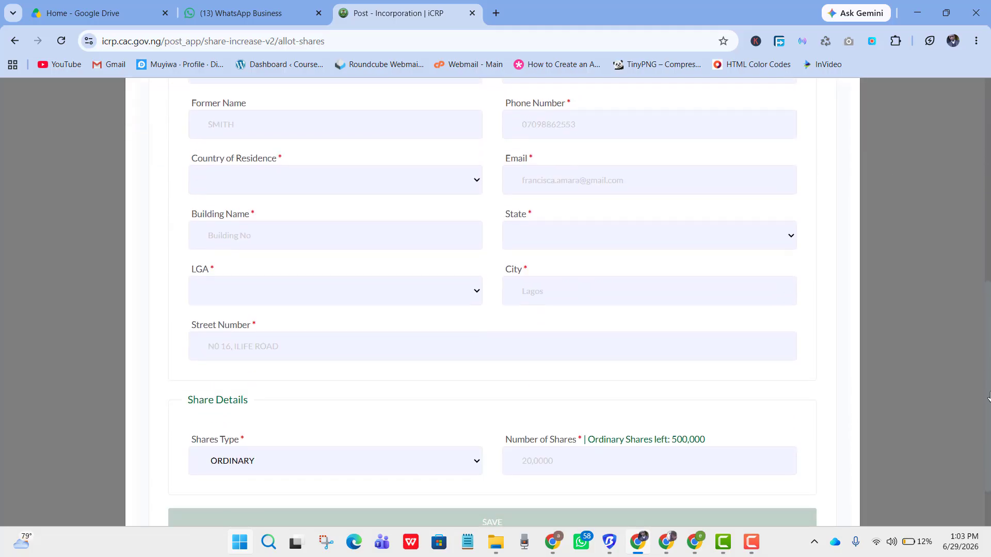
{"action": "scroll", "coordinate": [988, 396], "scroll_direction": "down", "scroll_amount": 2}
{"action": "scroll", "coordinate": [960, 401], "scroll_direction": "up", "scroll_amount": 2}
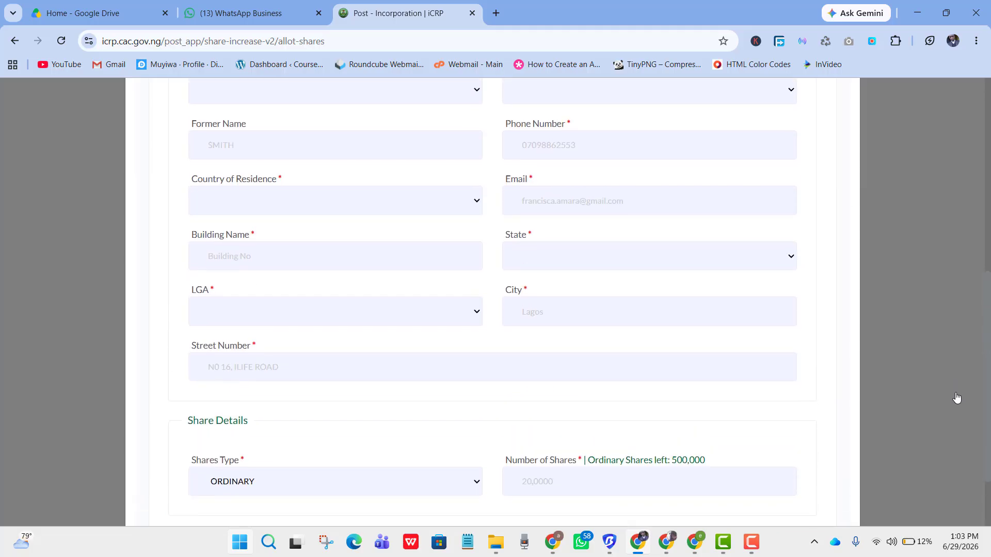
{"action": "scroll", "coordinate": [957, 407], "scroll_direction": "down", "scroll_amount": 2}
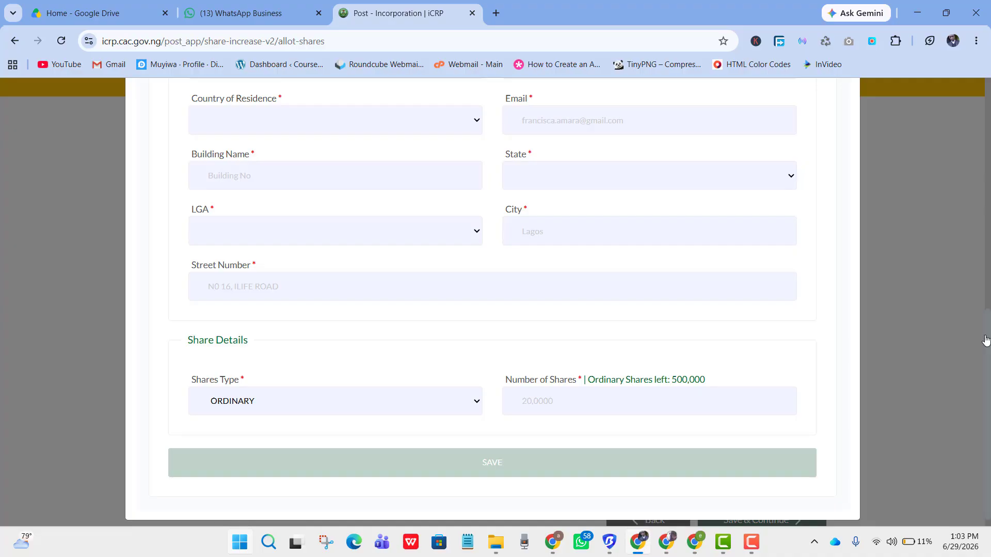
{"action": "scroll", "coordinate": [985, 342], "scroll_direction": "up", "scroll_amount": 15}
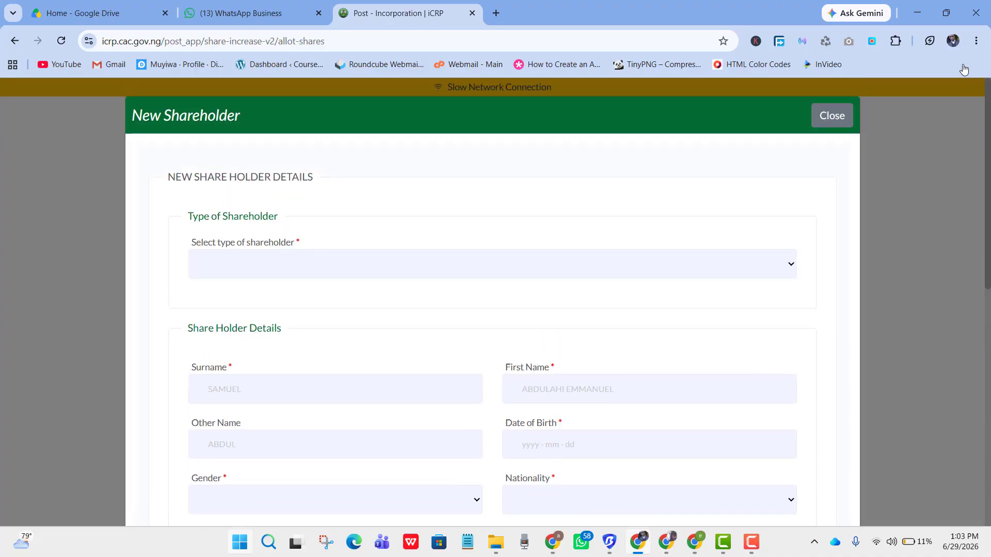
{"action": "left_click", "coordinate": [833, 117]}
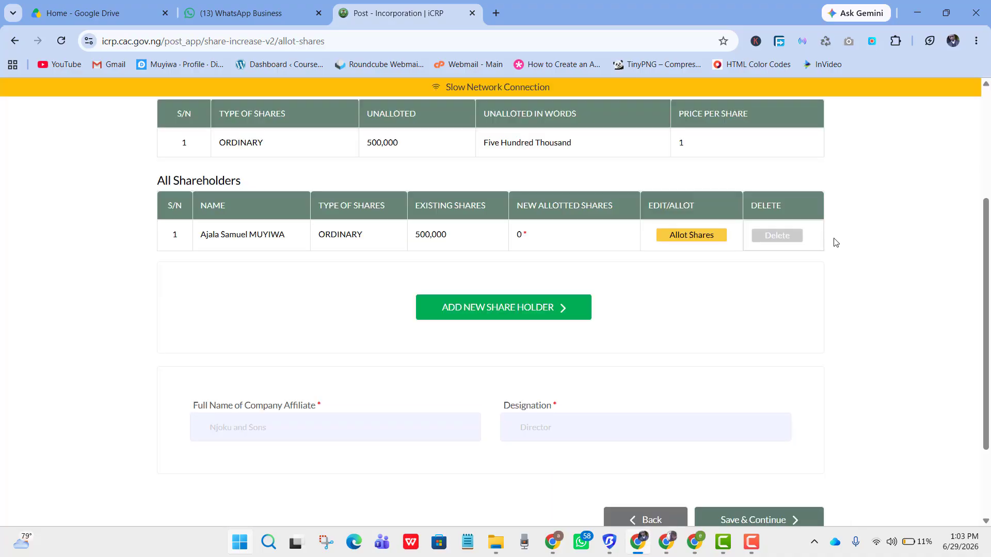